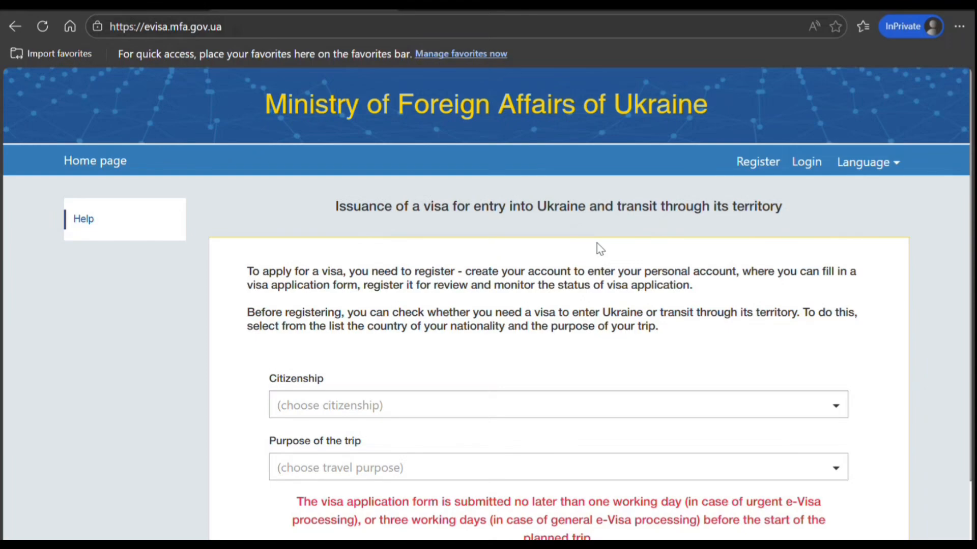
Set the citizenship to Republic of India and the purpose of the trip to C-06 - Tourism
{"action": "left_click", "coordinate": [389, 406]}
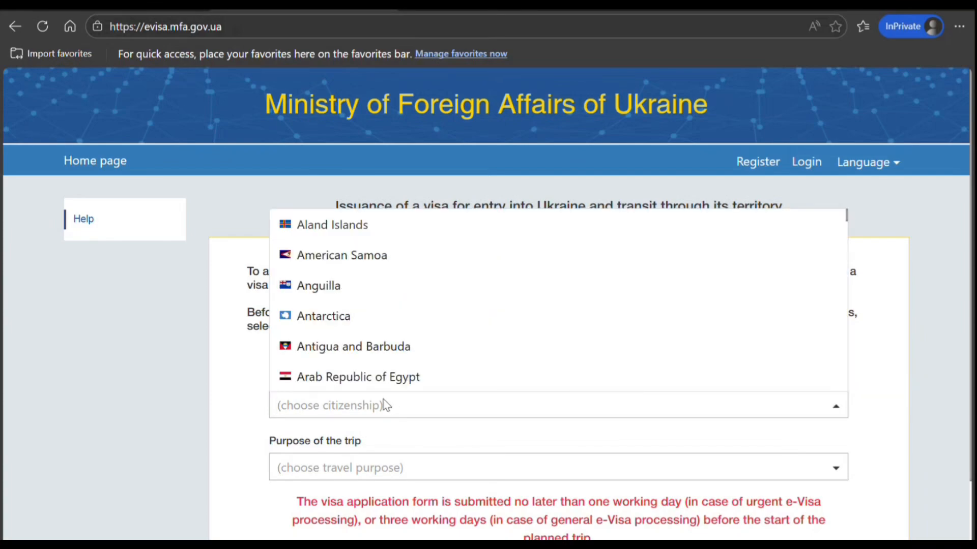
{"action": "type", "text": "I"}
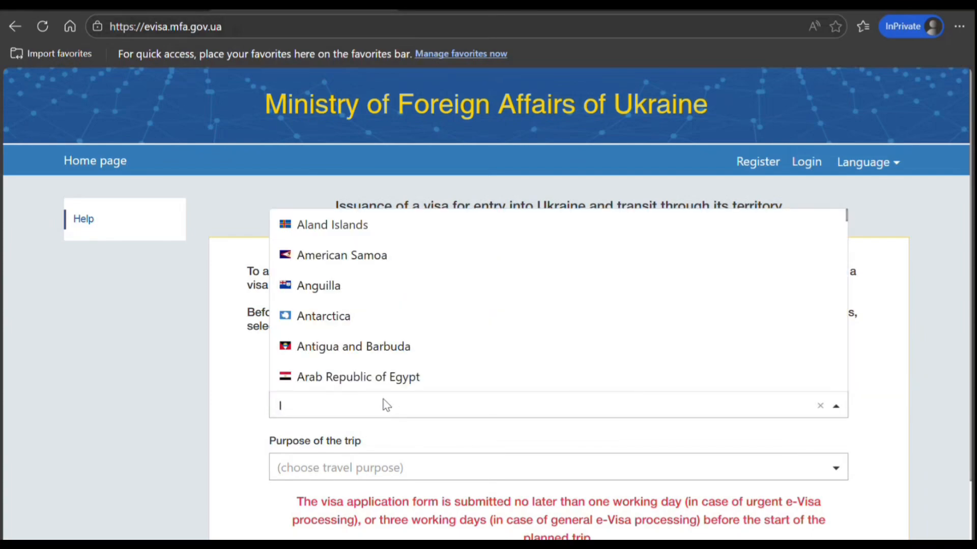
{"action": "type", "text": "NDI"}
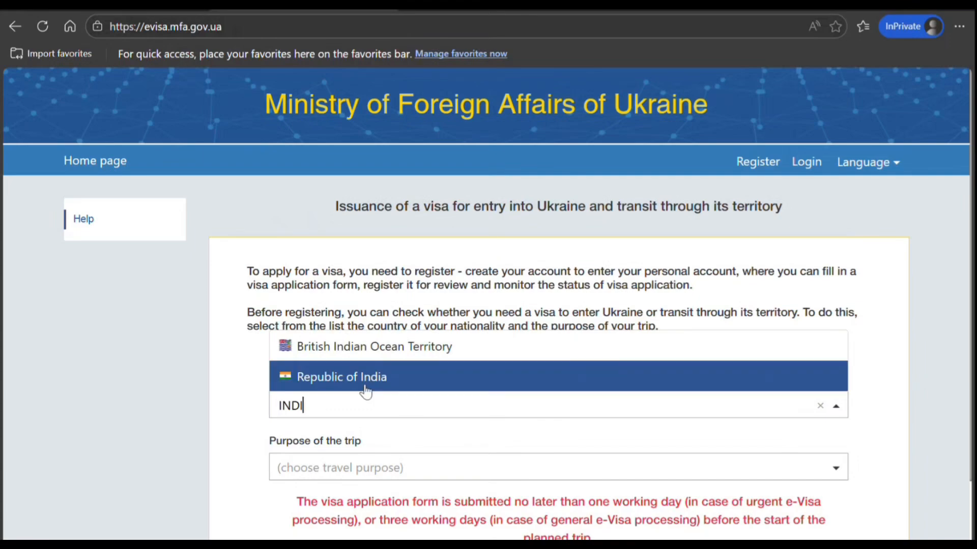
{"action": "left_click", "coordinate": [362, 389]}
{"action": "left_click", "coordinate": [358, 468]}
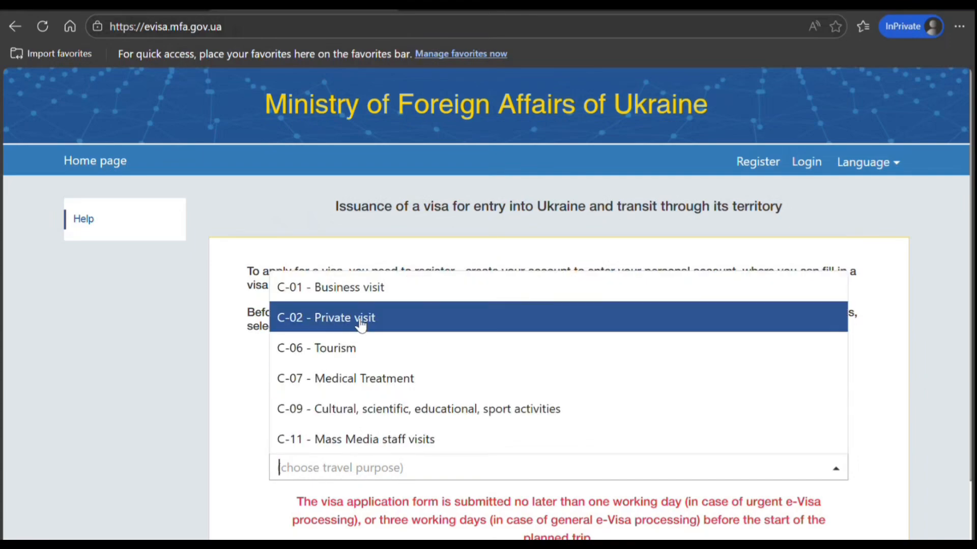
{"action": "left_click", "coordinate": [356, 350]}
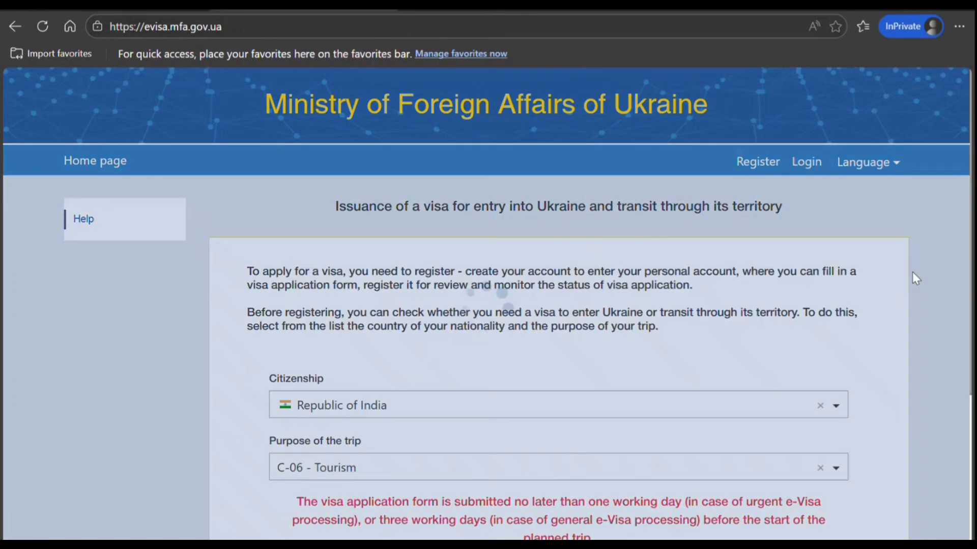
Open the registration form for a new user account
{"action": "left_click_drag", "start_coordinate": [968, 265], "coordinate": [970, 311]}
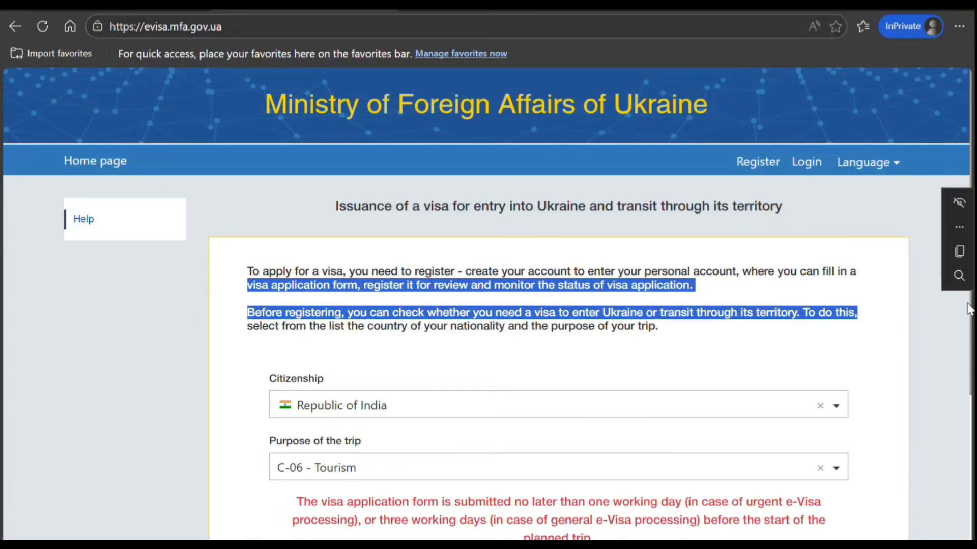
{"action": "mouse_move", "coordinate": [907, 290]}
{"action": "left_click", "coordinate": [961, 321]}
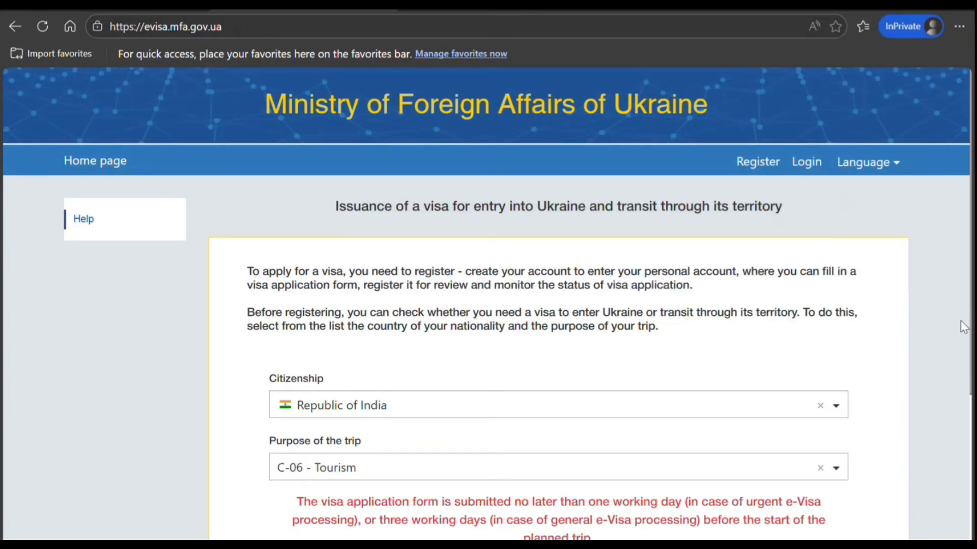
{"action": "scroll", "coordinate": [963, 325], "scroll_direction": "down", "scroll_amount": 2}
{"action": "scroll", "coordinate": [961, 321], "scroll_direction": "down", "scroll_amount": 3}
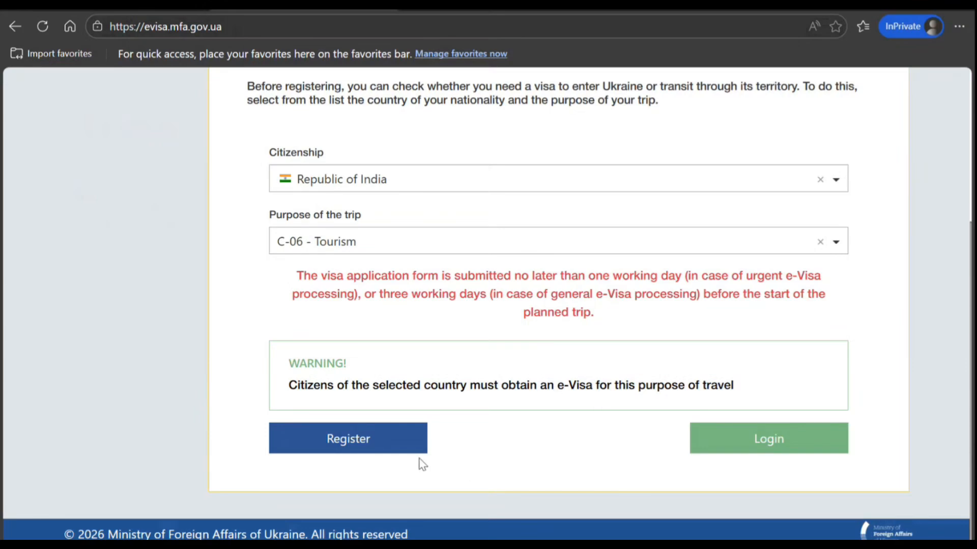
{"action": "left_click", "coordinate": [391, 450]}
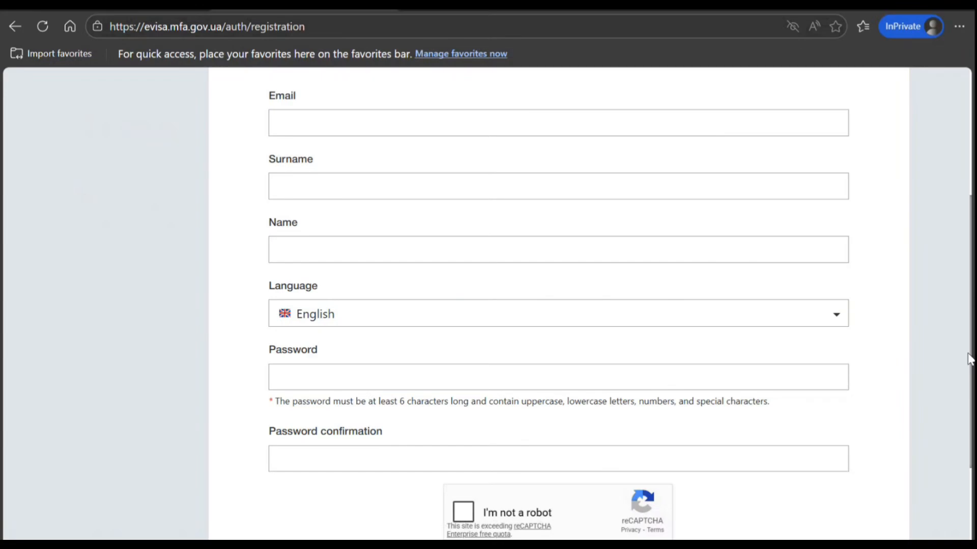
Examine the fields and password requirements of the new user registration form
{"action": "left_click_drag", "start_coordinate": [968, 354], "coordinate": [970, 279]}
{"action": "left_click", "coordinate": [938, 106]}
{"action": "scroll", "coordinate": [938, 106], "scroll_direction": "up", "scroll_amount": 2}
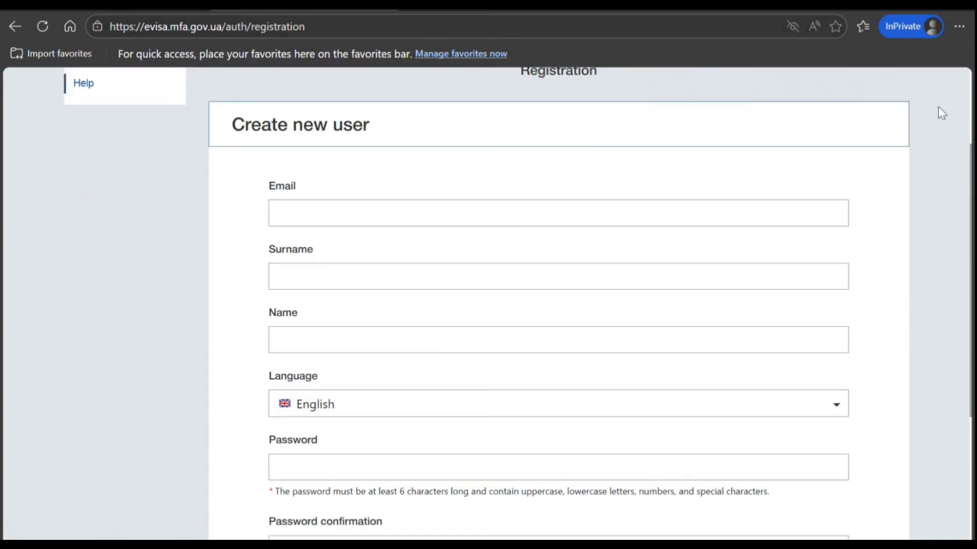
{"action": "scroll", "coordinate": [938, 106], "scroll_direction": "down", "scroll_amount": 3}
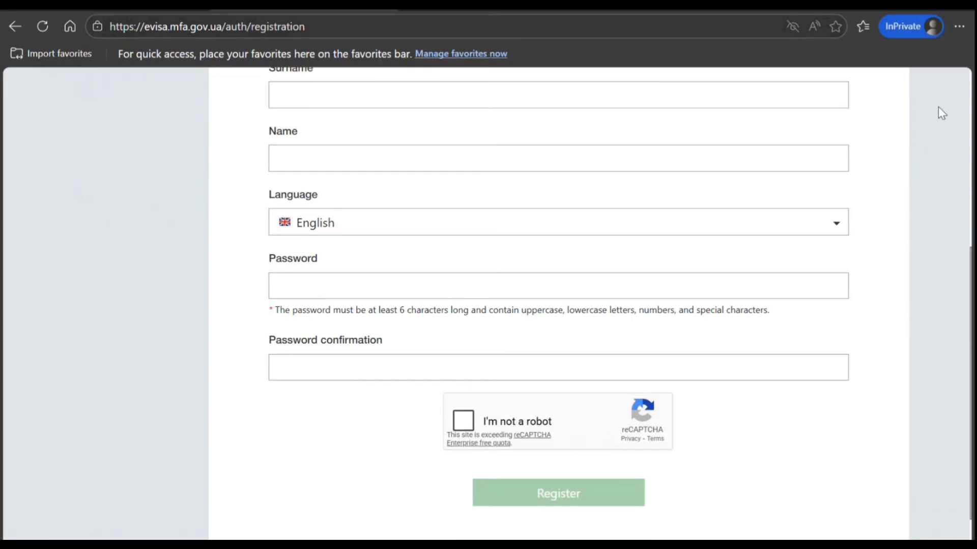
{"action": "scroll", "coordinate": [938, 107], "scroll_direction": "down", "scroll_amount": 1}
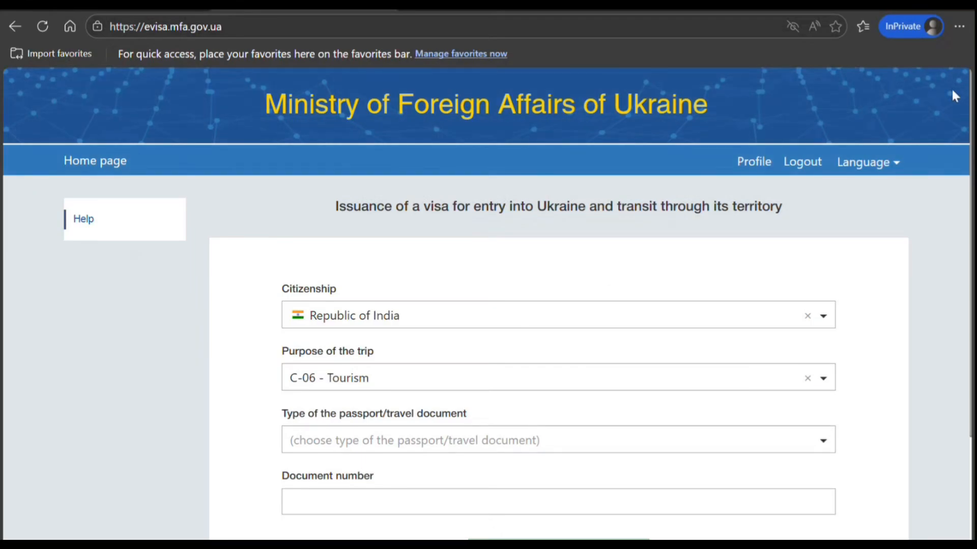
Set the travel document type to international passport and enter the passport number as the document number
{"action": "left_click", "coordinate": [449, 449]}
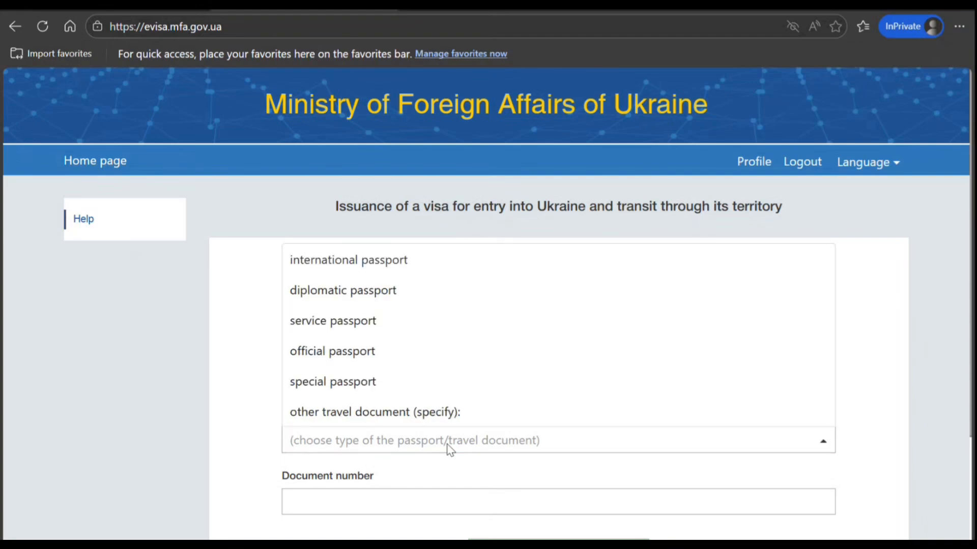
{"action": "left_click", "coordinate": [377, 263]}
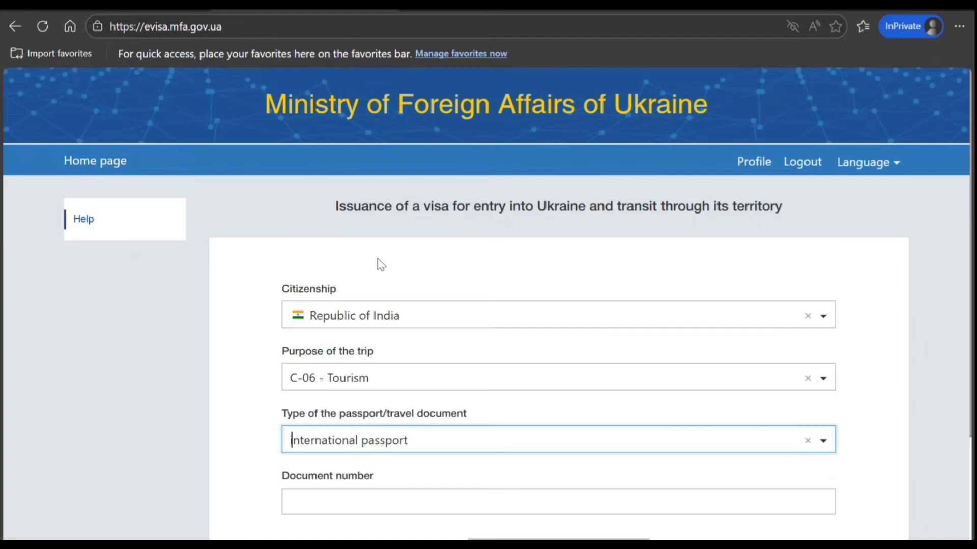
{"action": "left_click", "coordinate": [398, 498]}
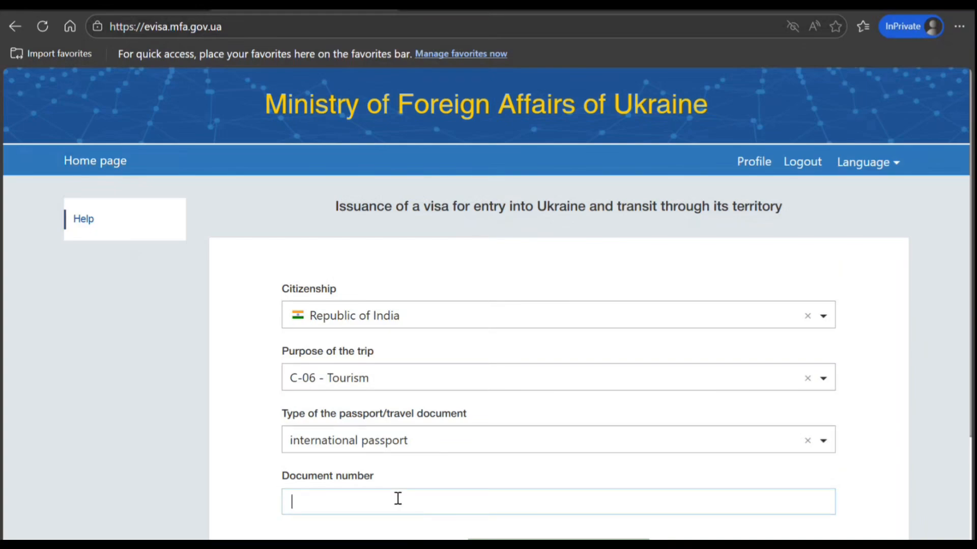
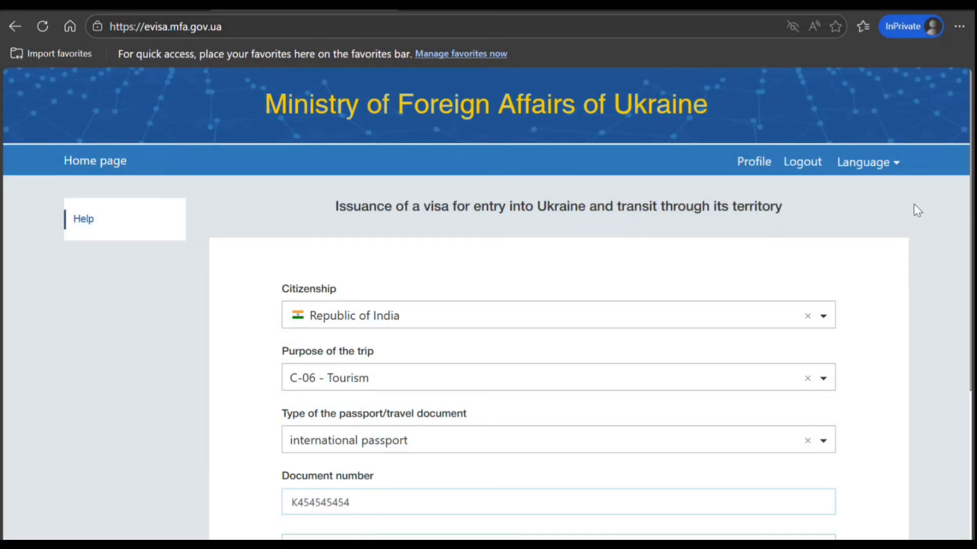
Proceed with completing the application to reach the page listing the required documents
{"action": "scroll", "coordinate": [918, 210], "scroll_direction": "down", "scroll_amount": 2}
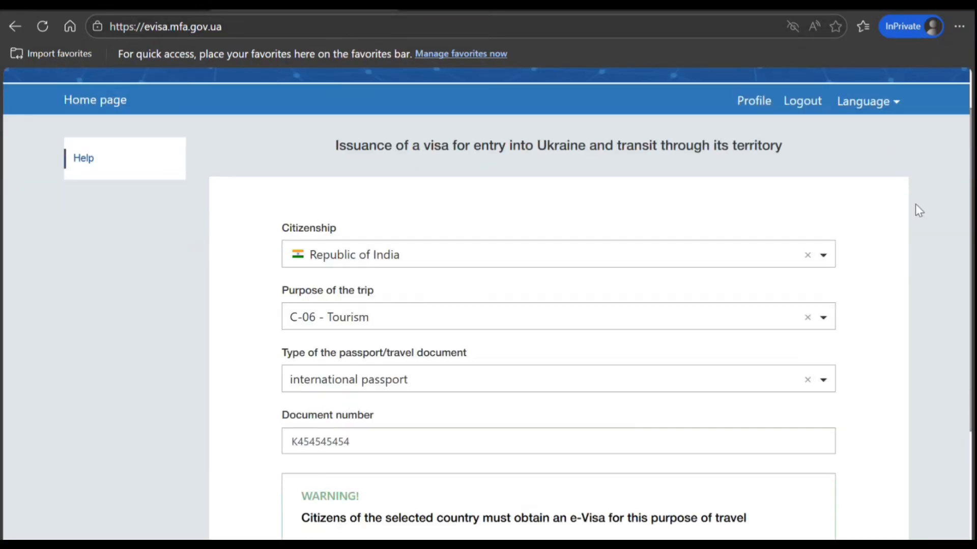
{"action": "scroll", "coordinate": [919, 210], "scroll_direction": "down", "scroll_amount": 3}
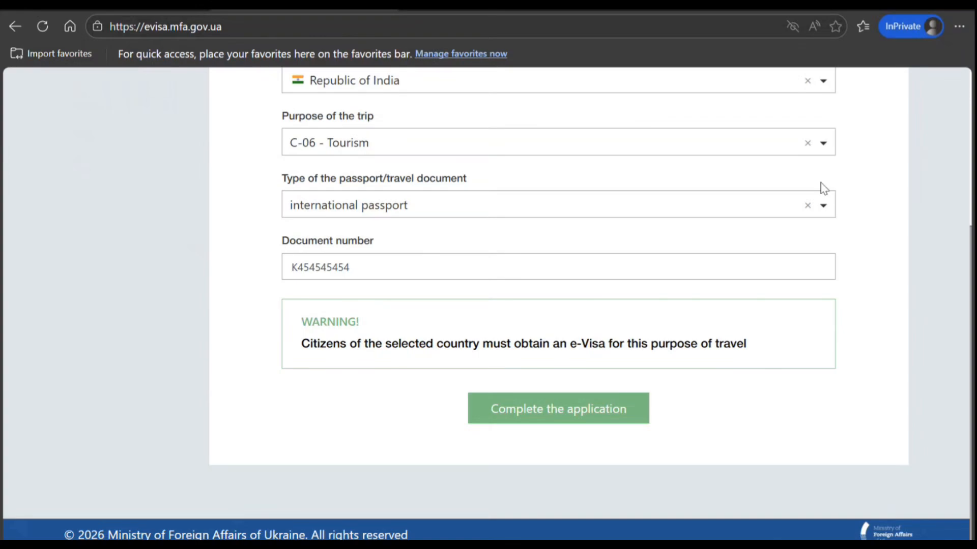
{"action": "left_click", "coordinate": [600, 416]}
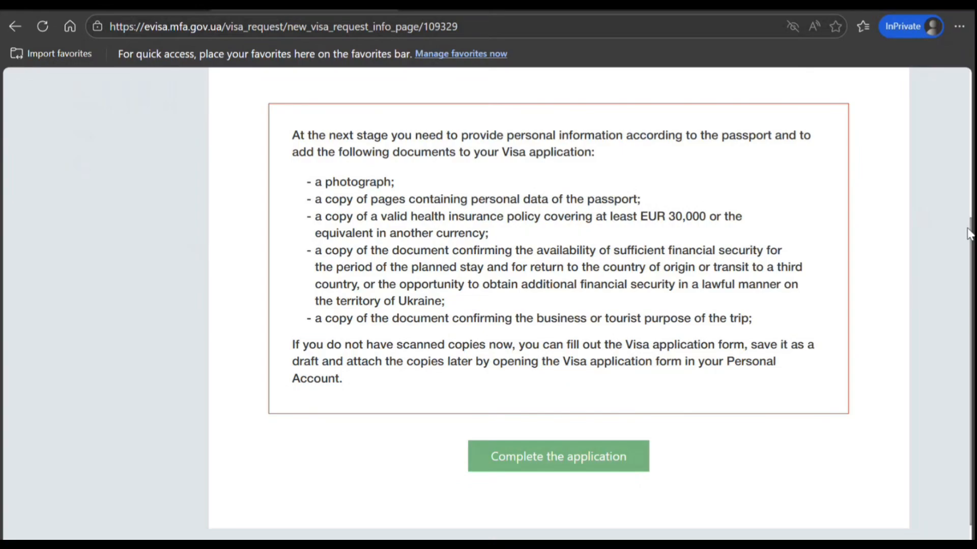
Review the required documents, including the EUR 30,000 insurance coverage, and continue to the visa application form
{"action": "scroll", "coordinate": [968, 234], "scroll_direction": "up", "scroll_amount": 1}
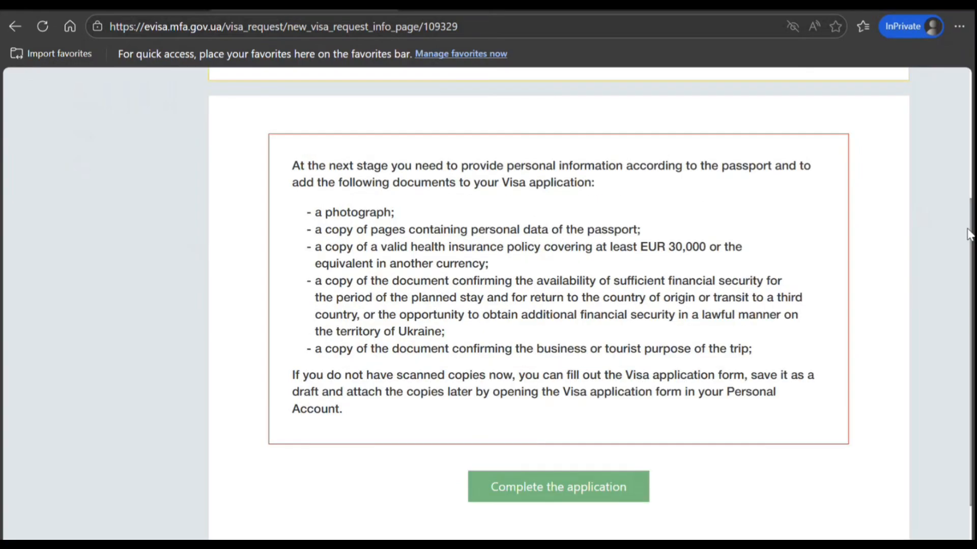
{"action": "scroll", "coordinate": [968, 234], "scroll_direction": "up", "scroll_amount": 5}
{"action": "scroll", "coordinate": [968, 234], "scroll_direction": "down", "scroll_amount": 5}
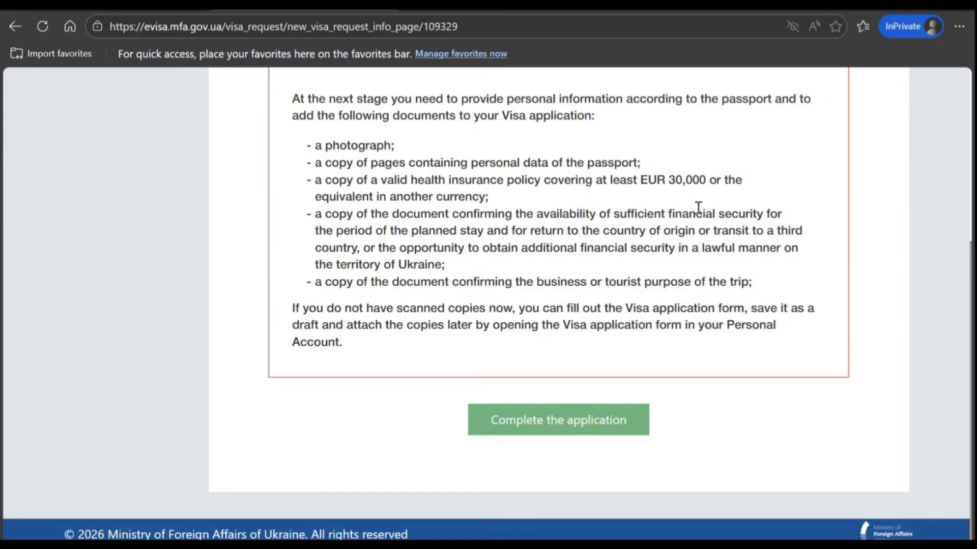
{"action": "left_click_drag", "start_coordinate": [706, 181], "coordinate": [640, 181]}
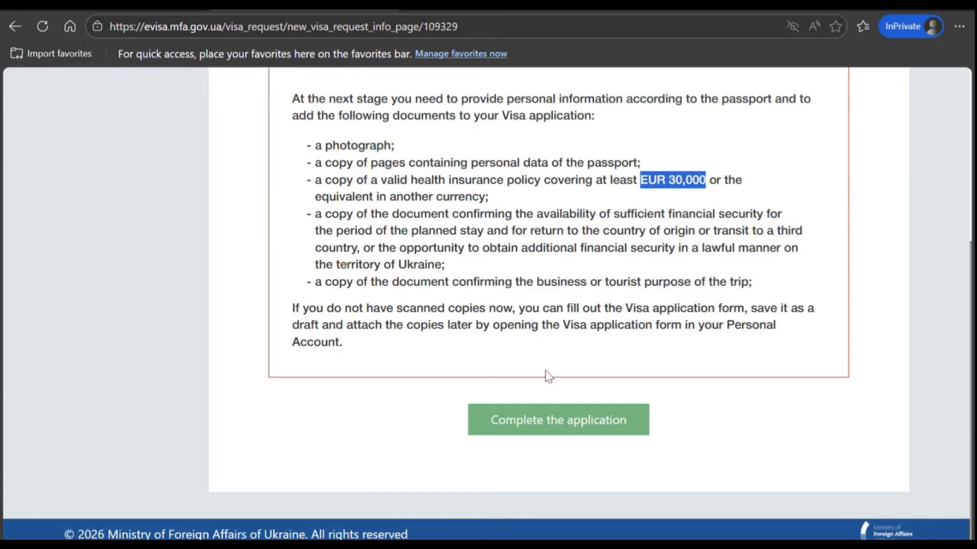
{"action": "left_click", "coordinate": [553, 438]}
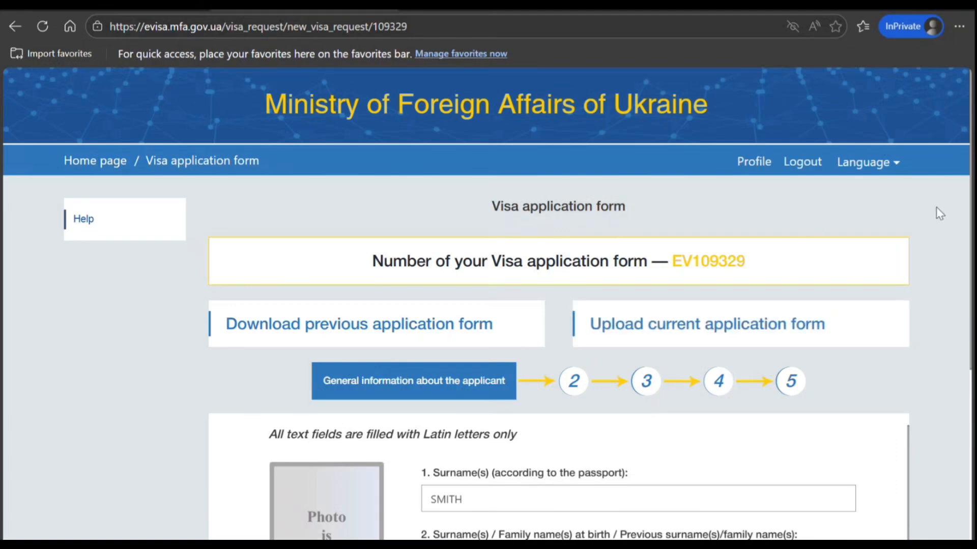
Pick the applicant's date of birth from the calendar in the general information section
{"action": "scroll", "coordinate": [936, 208], "scroll_direction": "down", "scroll_amount": 5}
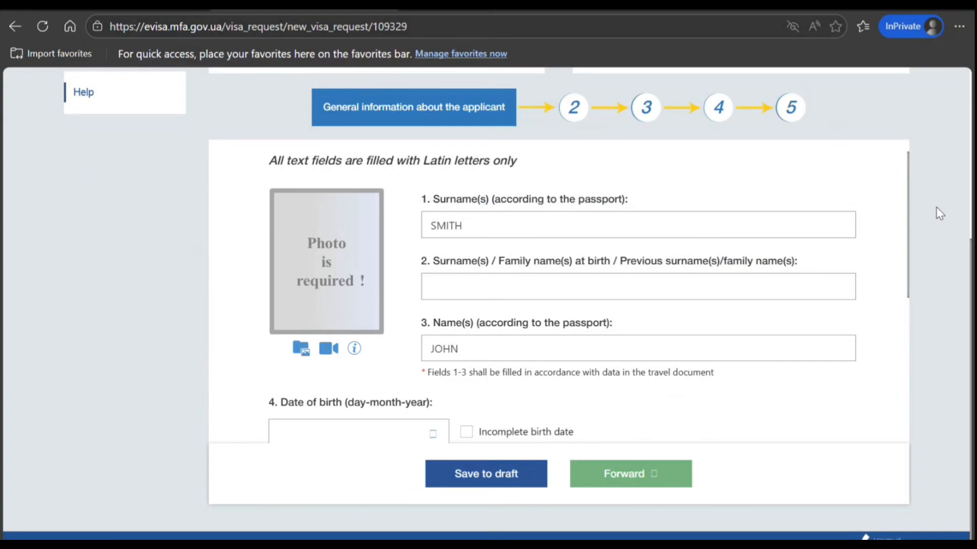
{"action": "scroll", "coordinate": [936, 208], "scroll_direction": "down", "scroll_amount": 1}
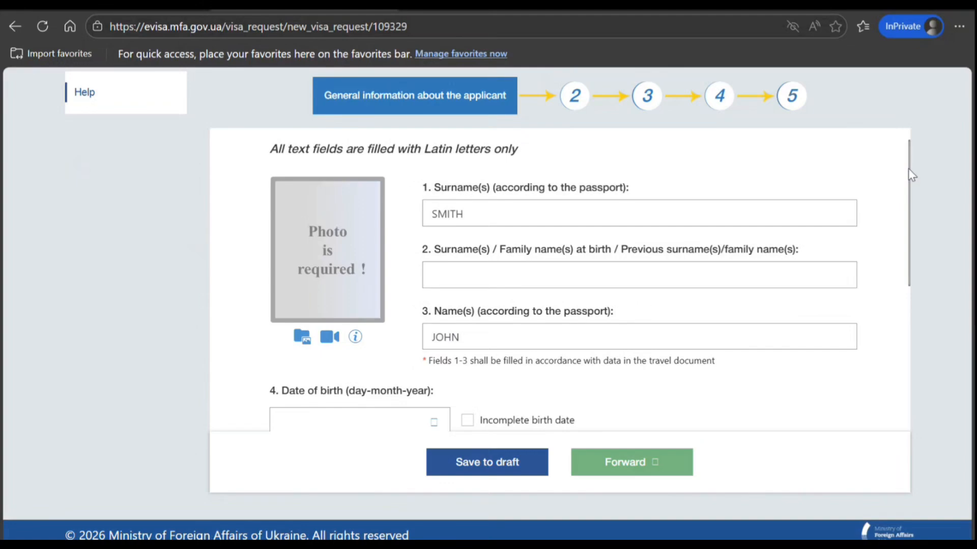
{"action": "left_click_drag", "start_coordinate": [908, 172], "coordinate": [864, 93]}
{"action": "left_click_drag", "start_coordinate": [908, 151], "coordinate": [909, 233]}
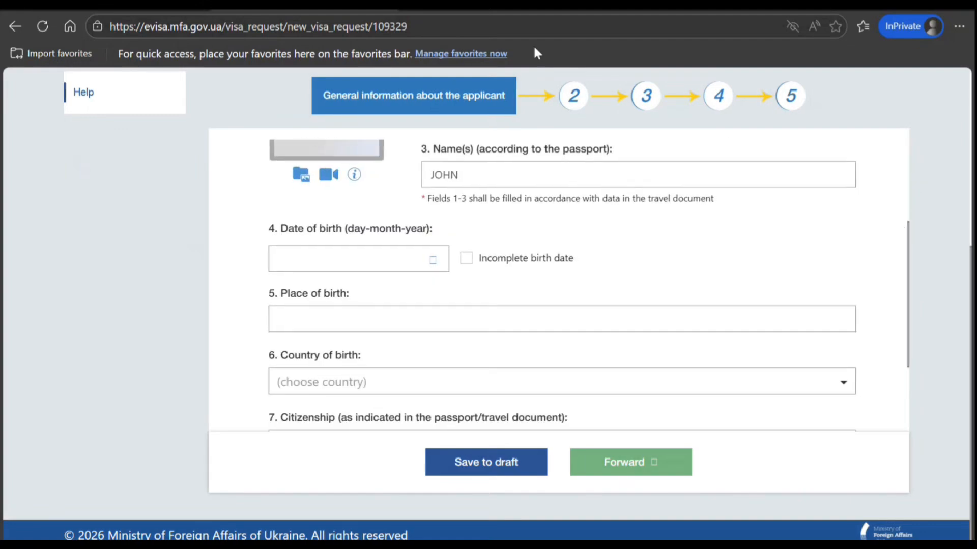
{"action": "left_click", "coordinate": [432, 266]}
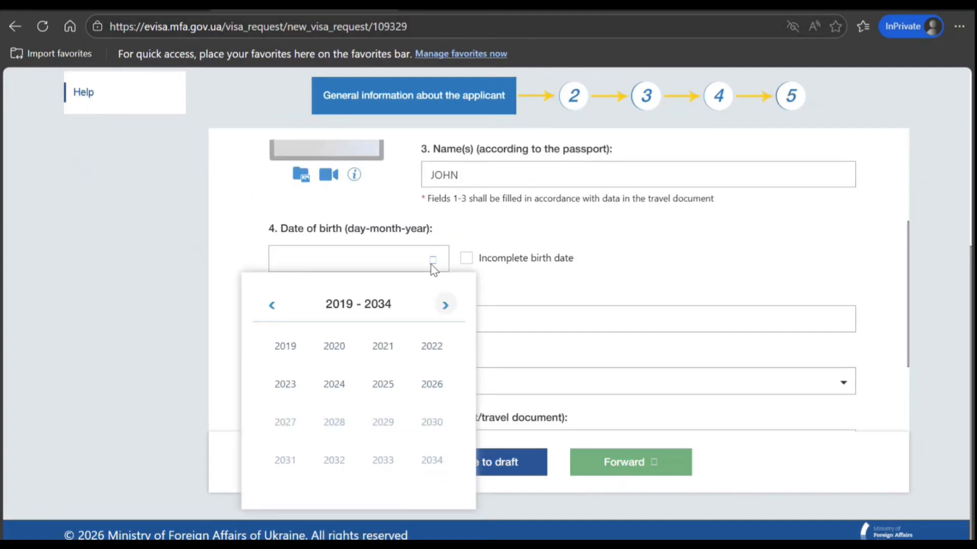
{"action": "left_click", "coordinate": [272, 307]}
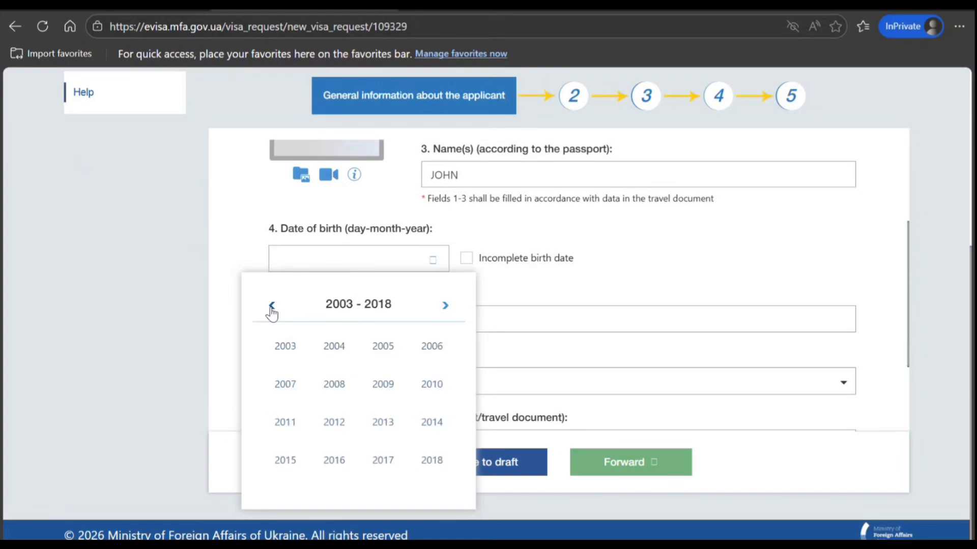
{"action": "left_click", "coordinate": [272, 308]}
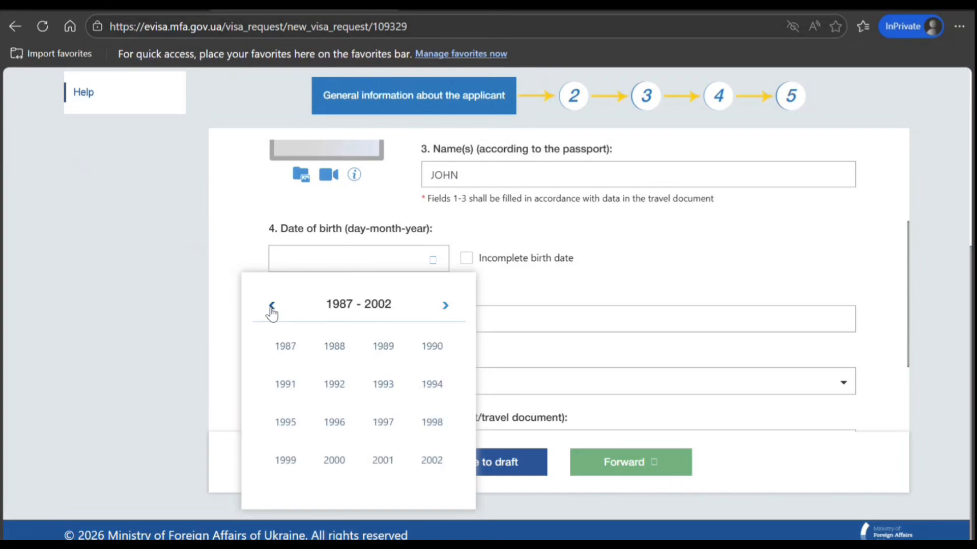
{"action": "left_click", "coordinate": [334, 351]}
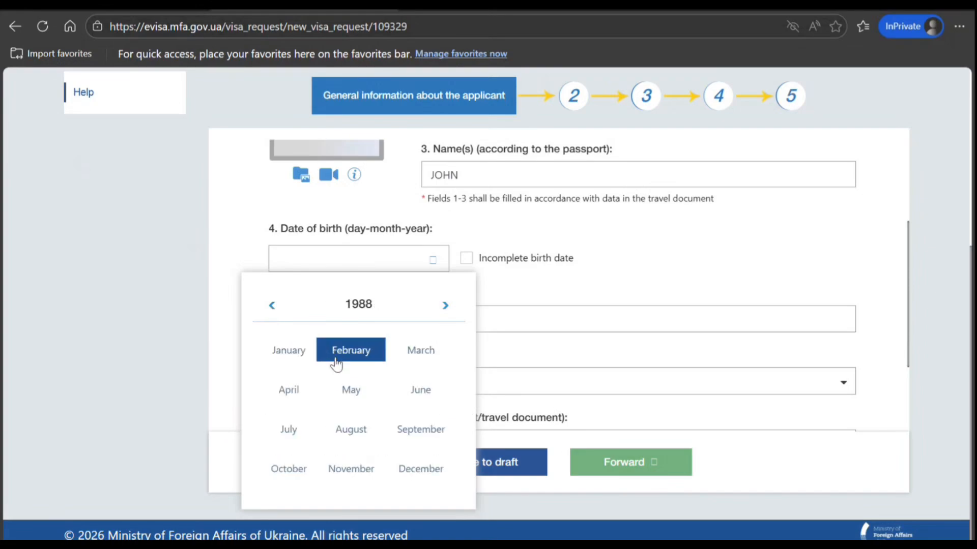
{"action": "left_click", "coordinate": [344, 393]}
{"action": "left_click", "coordinate": [431, 368]}
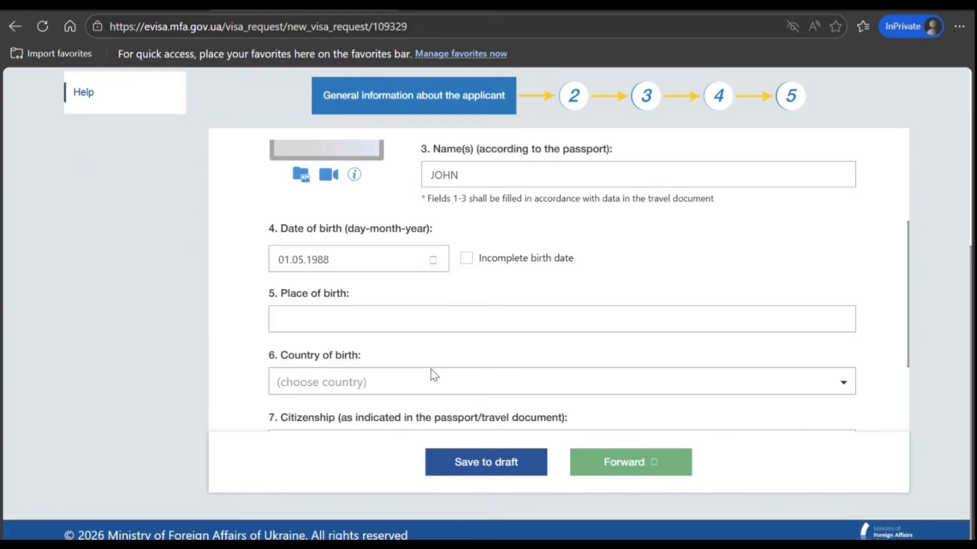
Enter NEW DELHI as the place of birth and choose Republic of India as the country of birth
{"action": "left_click", "coordinate": [415, 321]}
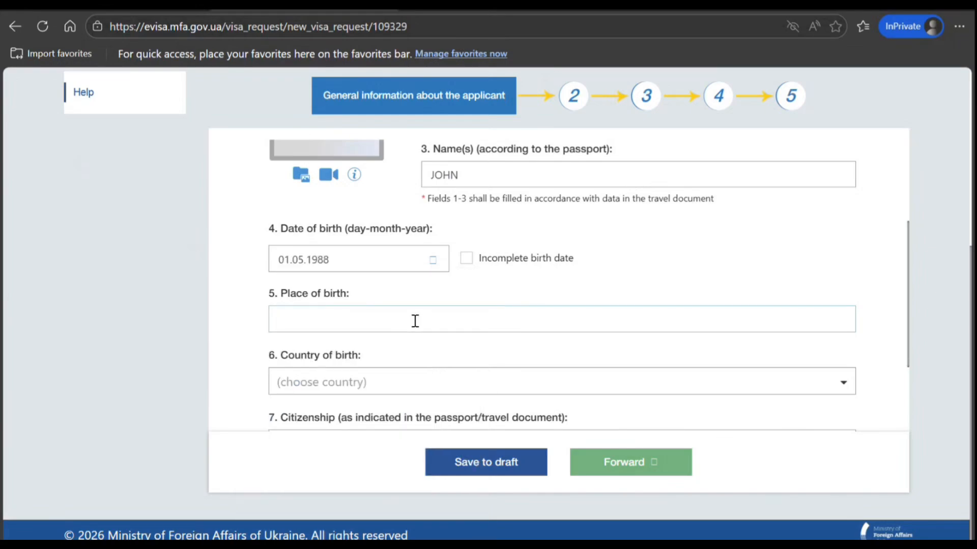
{"action": "type", "text": "NEW DELHI"}
{"action": "left_click", "coordinate": [404, 381]}
{"action": "type", "text": "IND"}
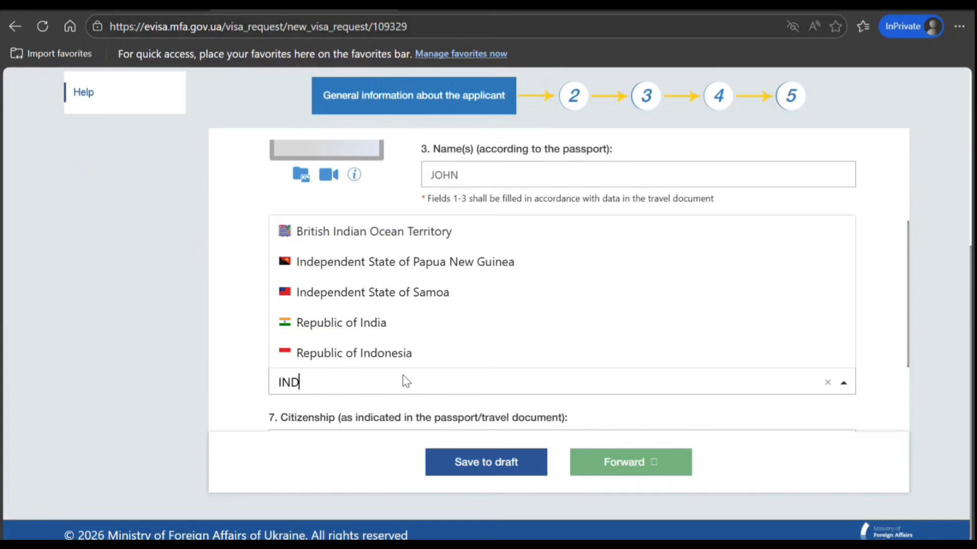
{"action": "left_click", "coordinate": [385, 331]}
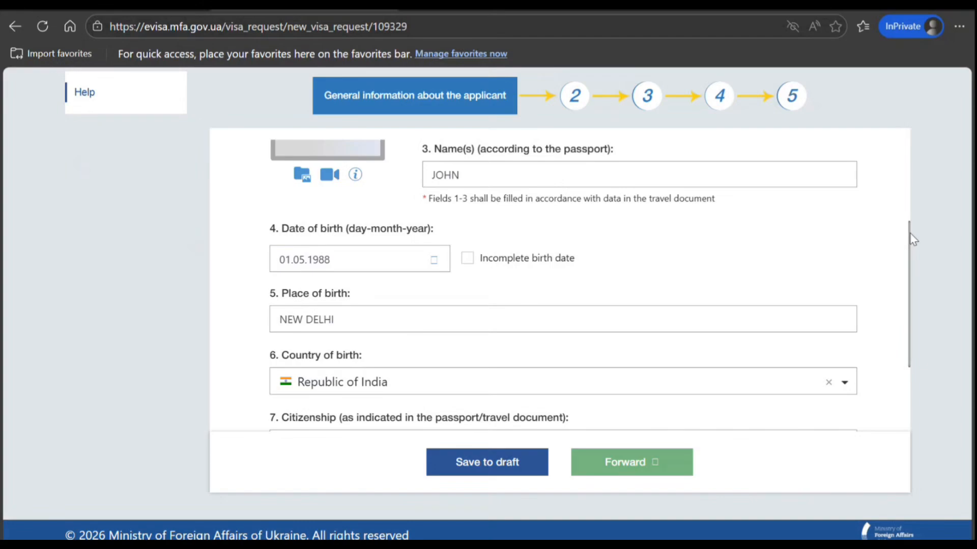
{"action": "left_click_drag", "start_coordinate": [909, 233], "coordinate": [898, 323]}
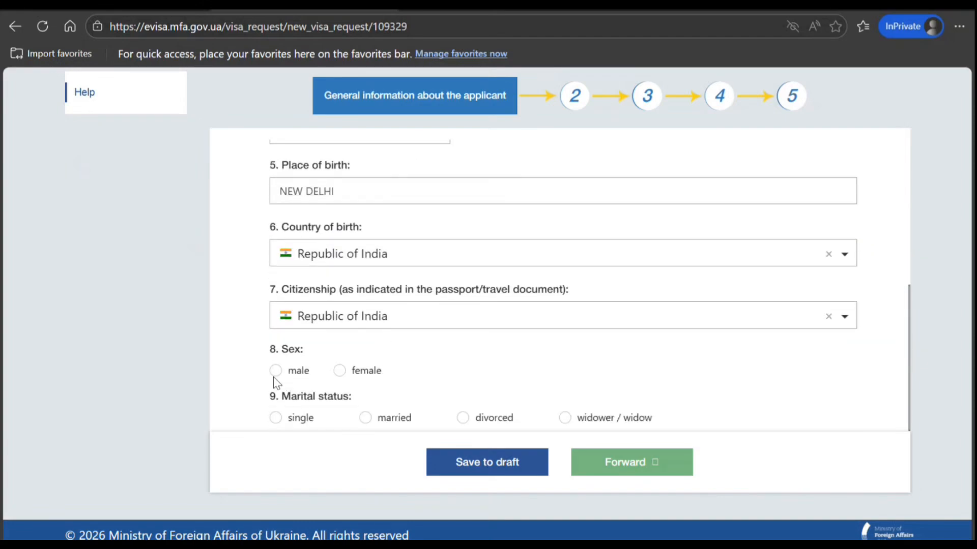
Set the applicant's sex to male and marital status to single, and continue to the identity documents section
{"action": "left_click", "coordinate": [275, 418]}
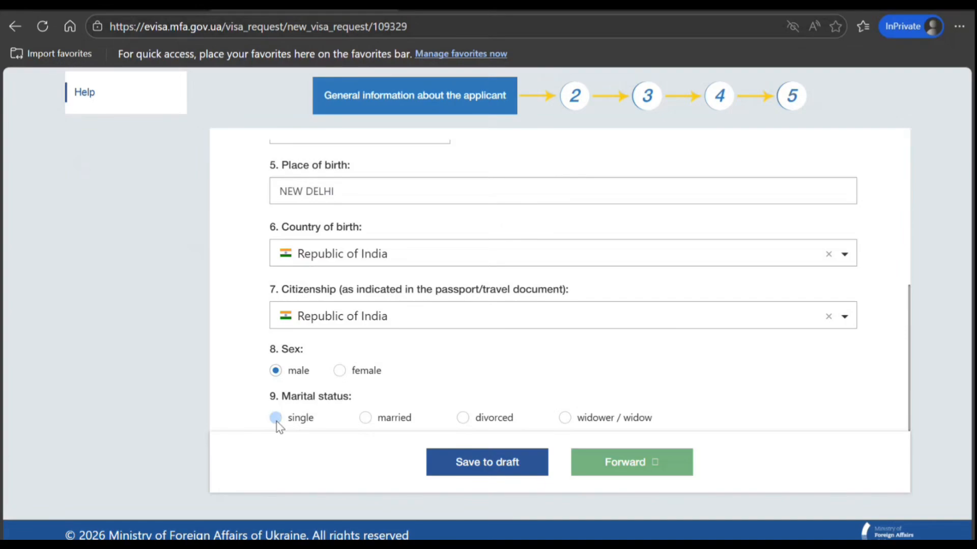
{"action": "left_click", "coordinate": [599, 463]}
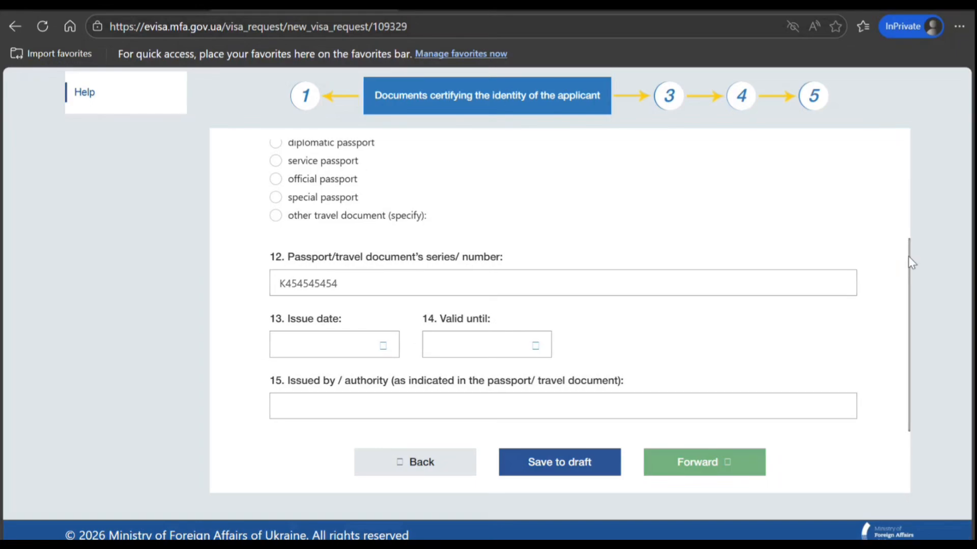
Set the passport's issue date to 01.03.2026 in the identity documents section
{"action": "left_click_drag", "start_coordinate": [908, 256], "coordinate": [911, 106]}
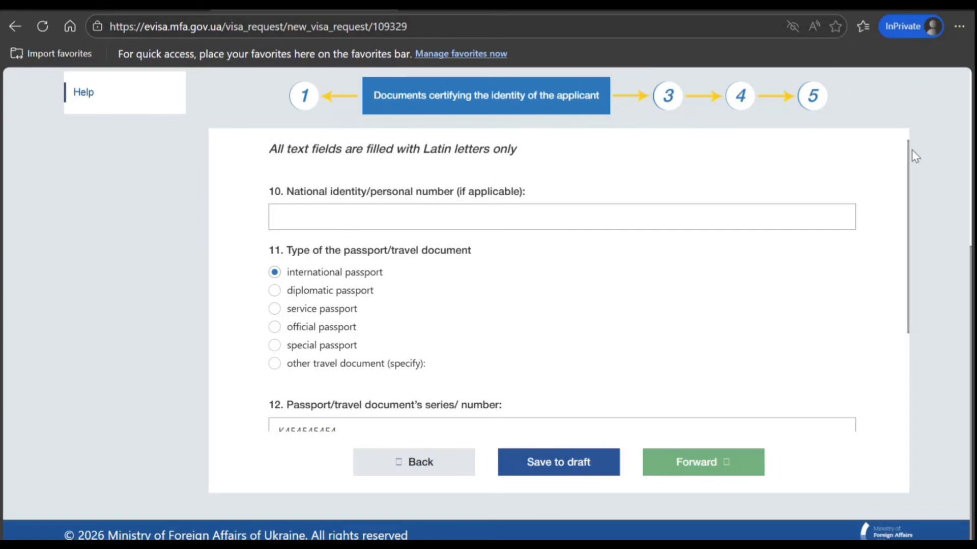
{"action": "left_click_drag", "start_coordinate": [907, 151], "coordinate": [908, 234]}
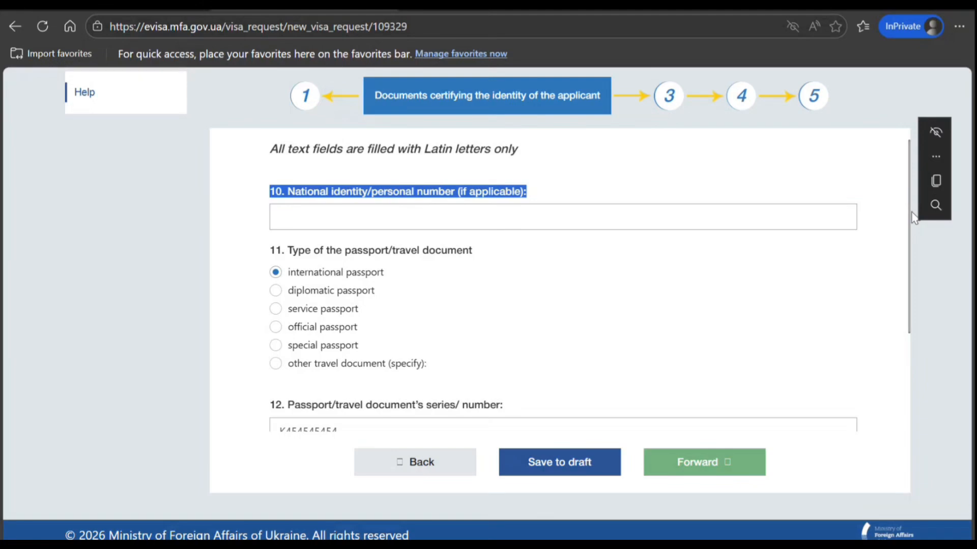
{"action": "left_click_drag", "start_coordinate": [910, 237], "coordinate": [910, 319]}
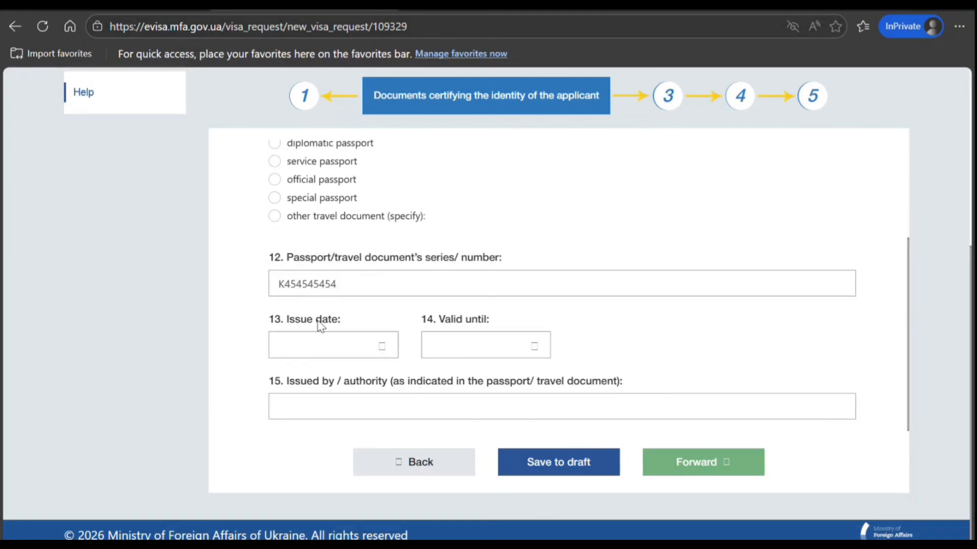
{"action": "left_click", "coordinate": [341, 356]}
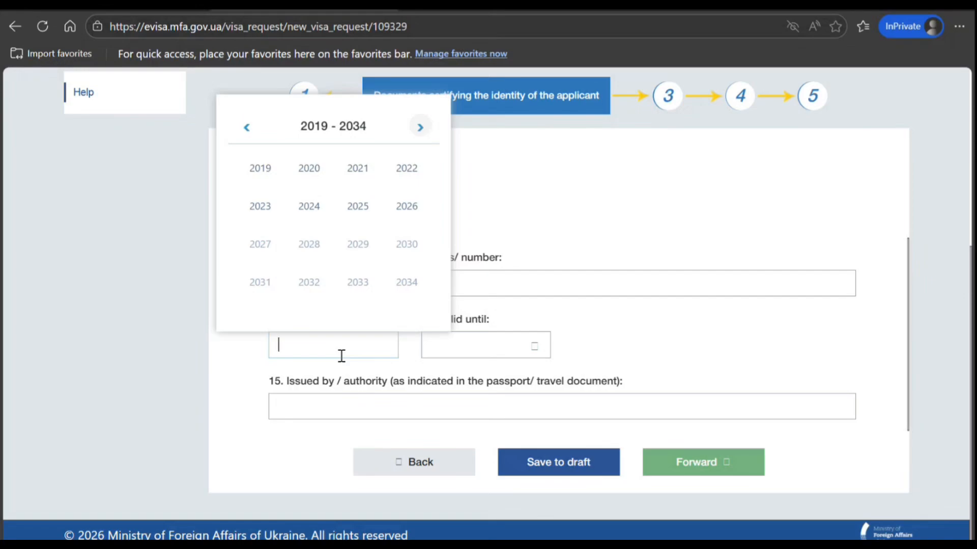
{"action": "left_click", "coordinate": [406, 208]}
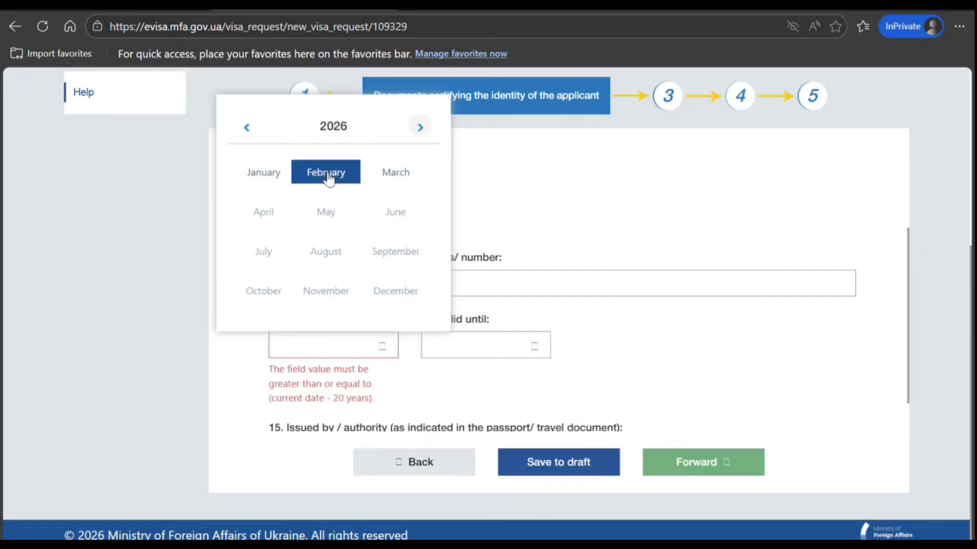
{"action": "left_click", "coordinate": [380, 184]}
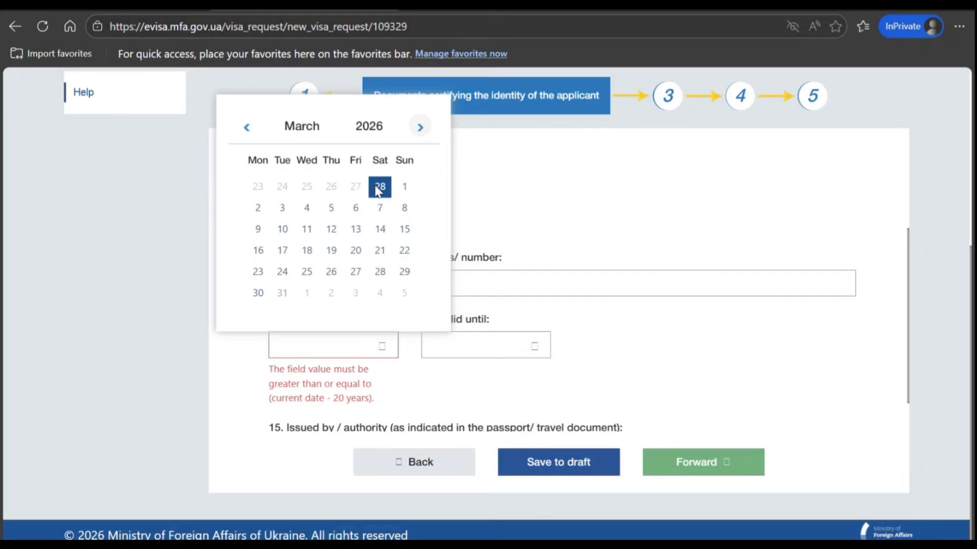
{"action": "left_click", "coordinate": [407, 191]}
Set the passport's valid-until date to 29.02.2036
{"action": "left_click", "coordinate": [460, 342]}
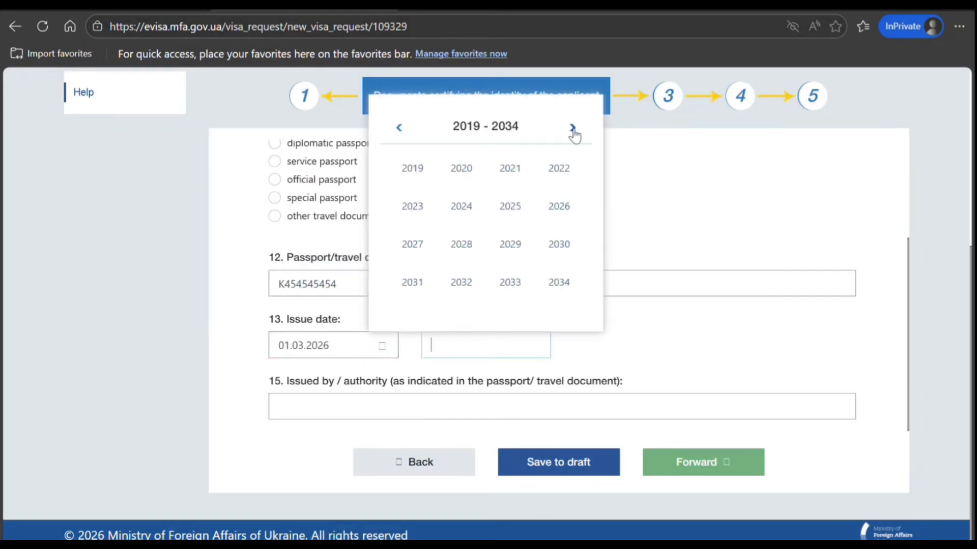
{"action": "left_click", "coordinate": [572, 128]}
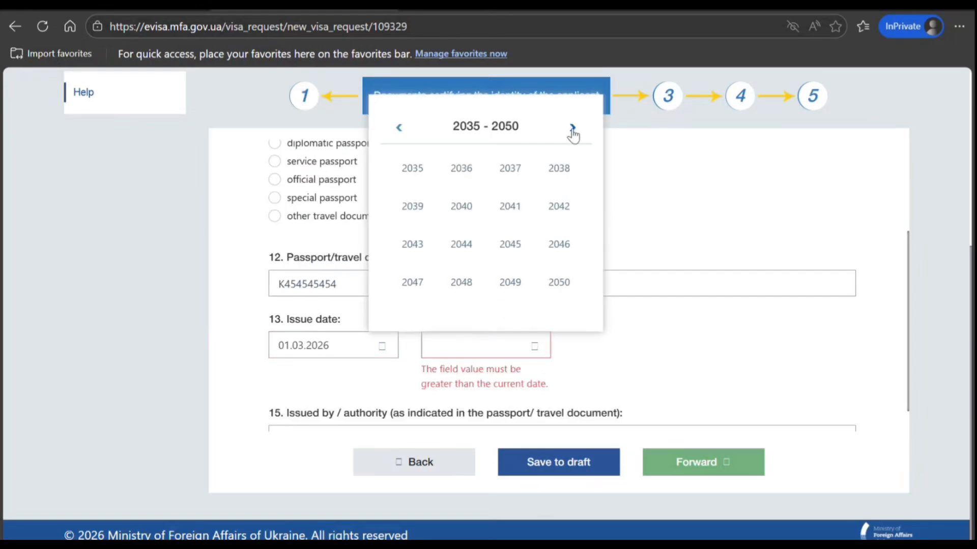
{"action": "left_click", "coordinate": [460, 174]}
{"action": "left_click", "coordinate": [479, 177]}
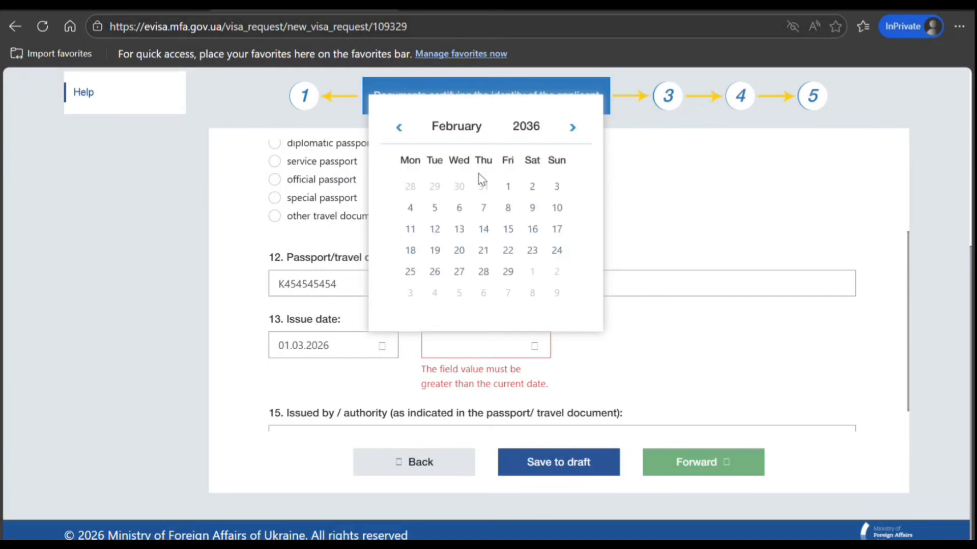
{"action": "left_click", "coordinate": [508, 271]}
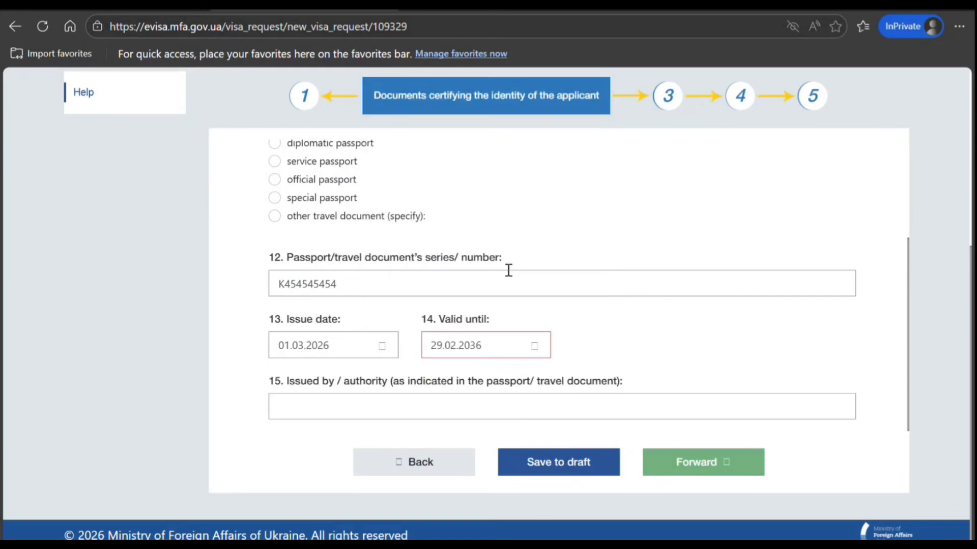
Enter INDIA as the passport's issuing authority and continue to the place of residence section
{"action": "left_click", "coordinate": [438, 408]}
{"action": "type", "text": "INDIA"}
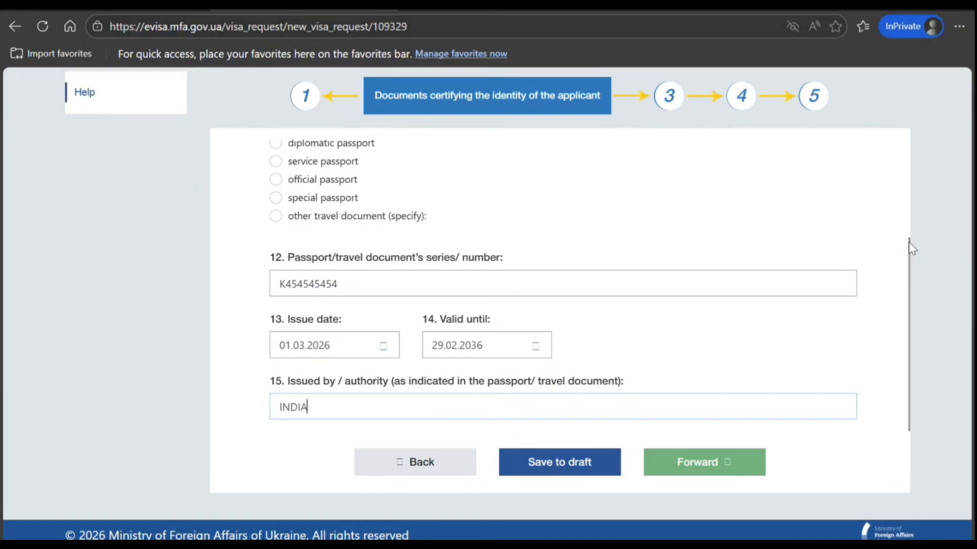
{"action": "left_click", "coordinate": [677, 478]}
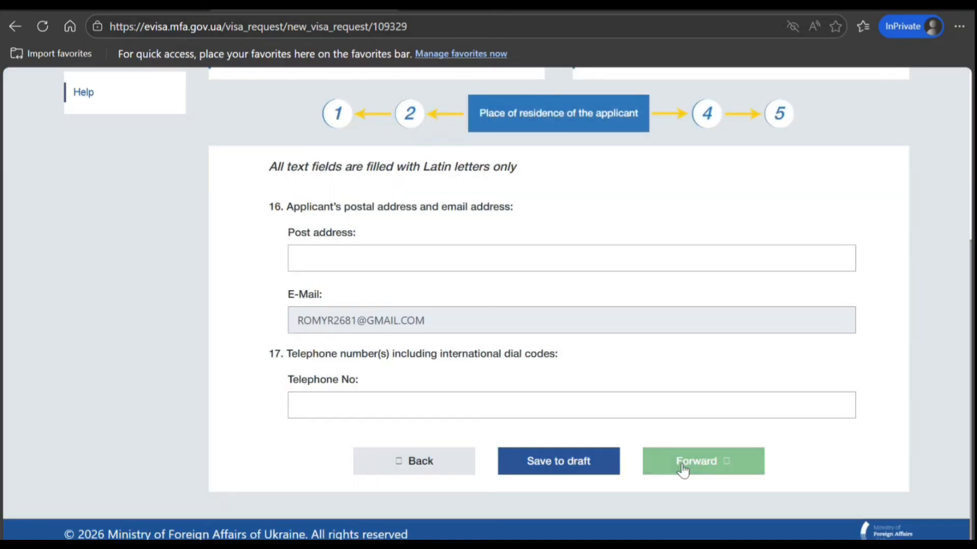
Enter the applicant's postal address in the place of residence section
{"action": "left_click", "coordinate": [438, 265]}
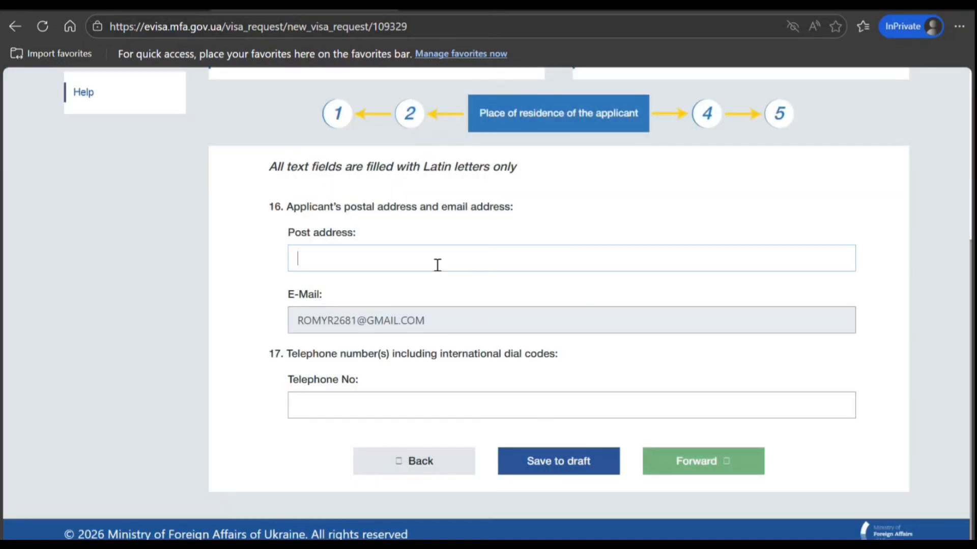
{"action": "type", "text": "344   RGEER GERT ER TT R"}
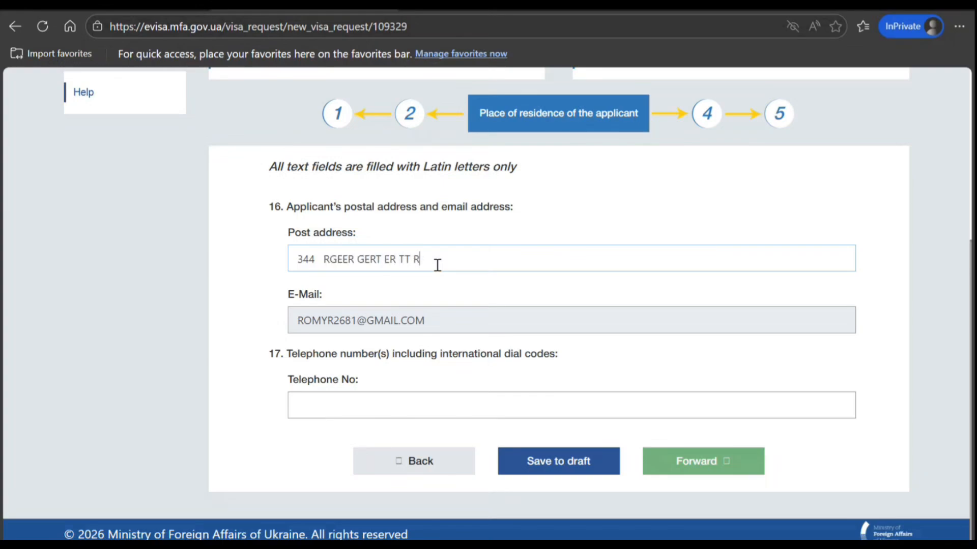
Enter the applicant's telephone number with the 0091 international dial code and continue to the trip information section
{"action": "left_click", "coordinate": [464, 411]}
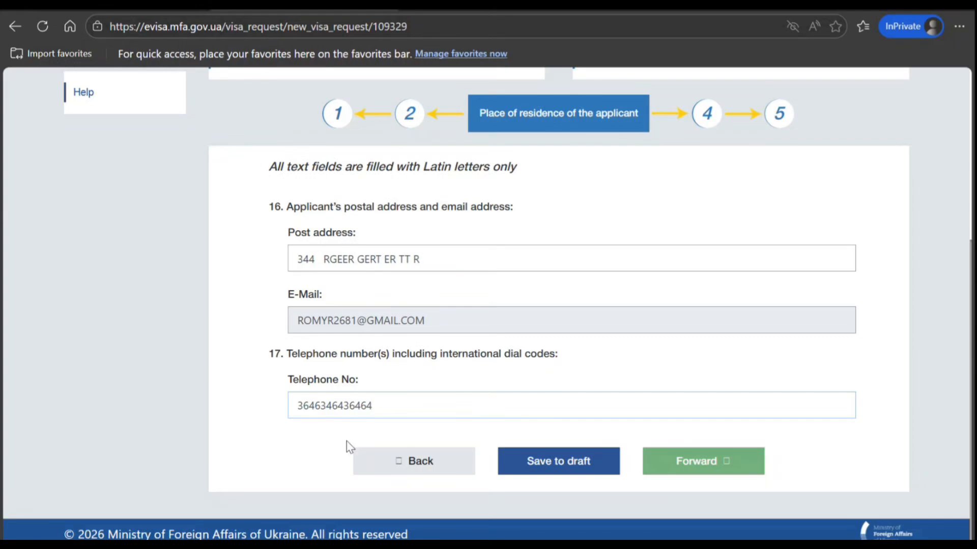
{"action": "left_click", "coordinate": [300, 405]}
{"action": "type", "text": "0091"}
{"action": "left_click", "coordinate": [668, 469]}
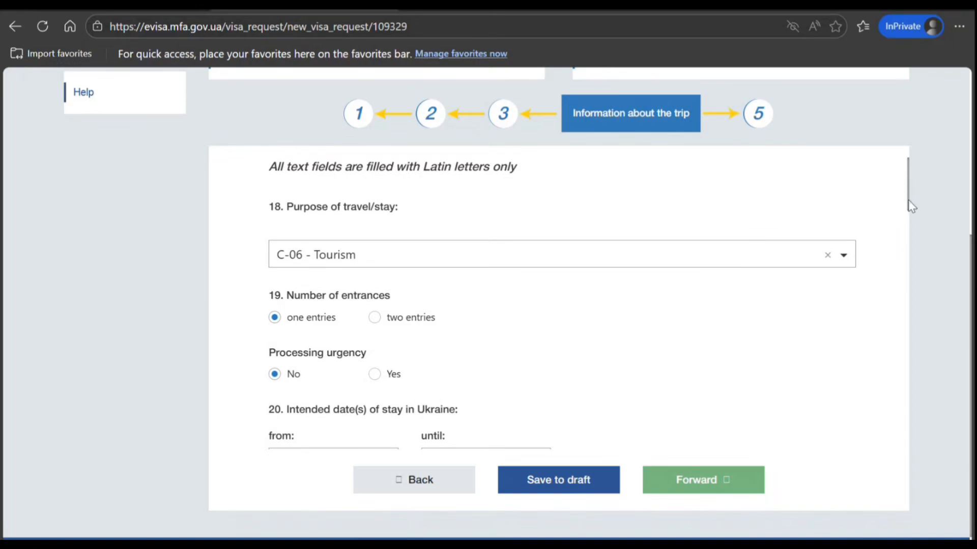
Set the start of the intended stay in Ukraine to 15.04.2026, under Information about the trip
{"action": "scroll", "coordinate": [908, 200], "scroll_direction": "down", "scroll_amount": 1}
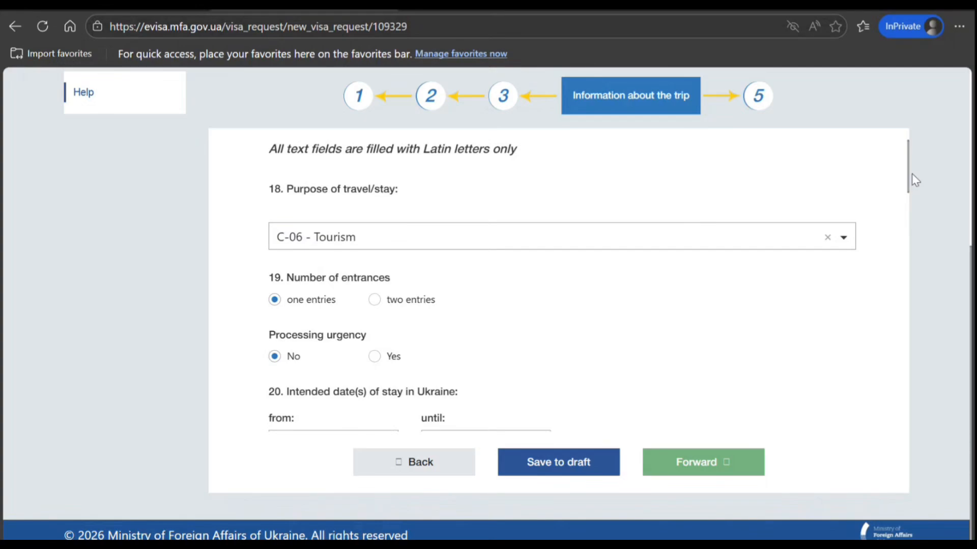
{"action": "left_click_drag", "start_coordinate": [908, 176], "coordinate": [908, 200]}
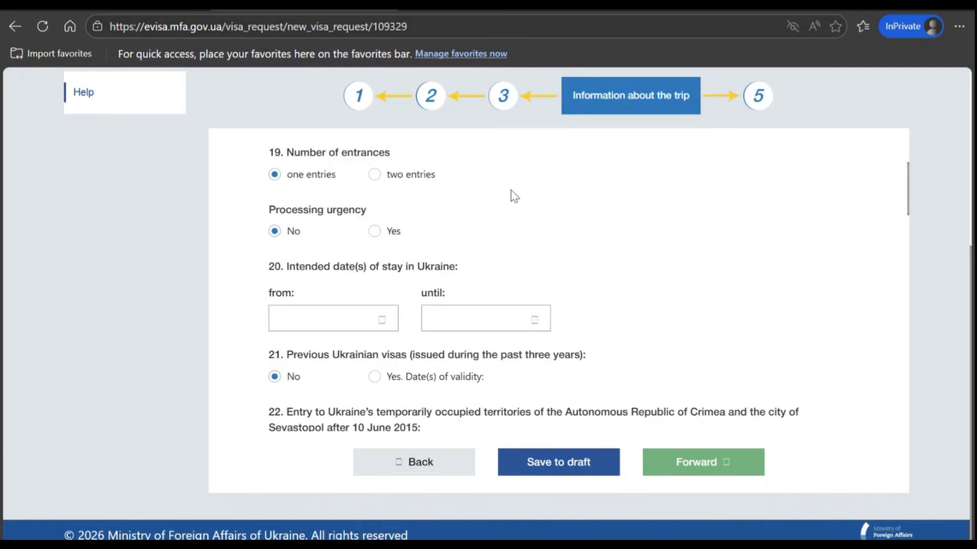
{"action": "left_click", "coordinate": [381, 320]}
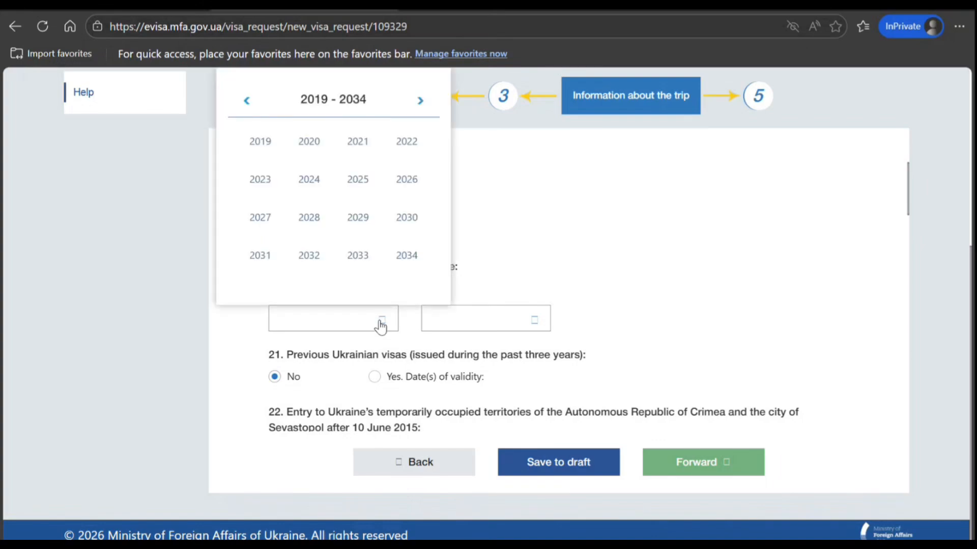
{"action": "left_click", "coordinate": [406, 184]}
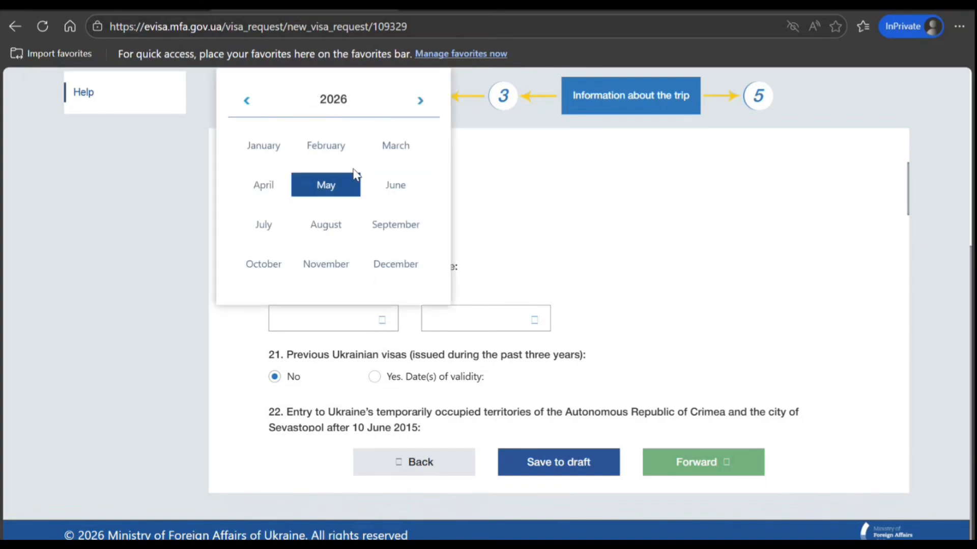
{"action": "left_click", "coordinate": [275, 189]}
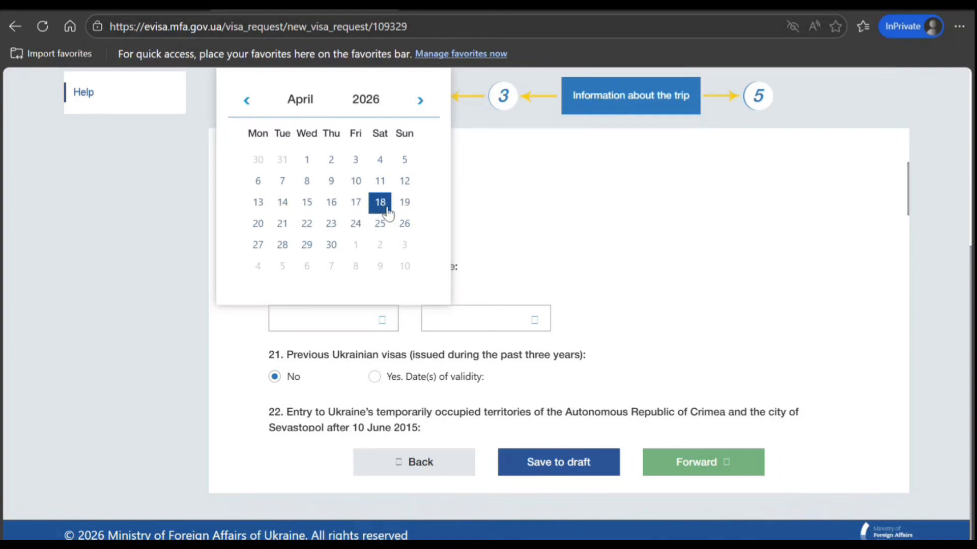
{"action": "left_click", "coordinate": [307, 206]}
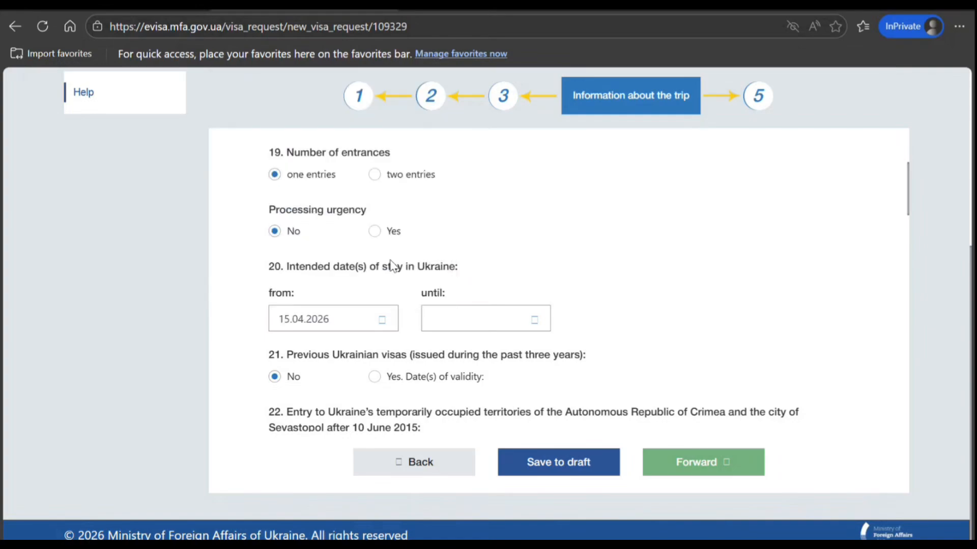
Set the end of the intended stay in Ukraine to 30.04.2026
{"action": "left_click", "coordinate": [460, 318]}
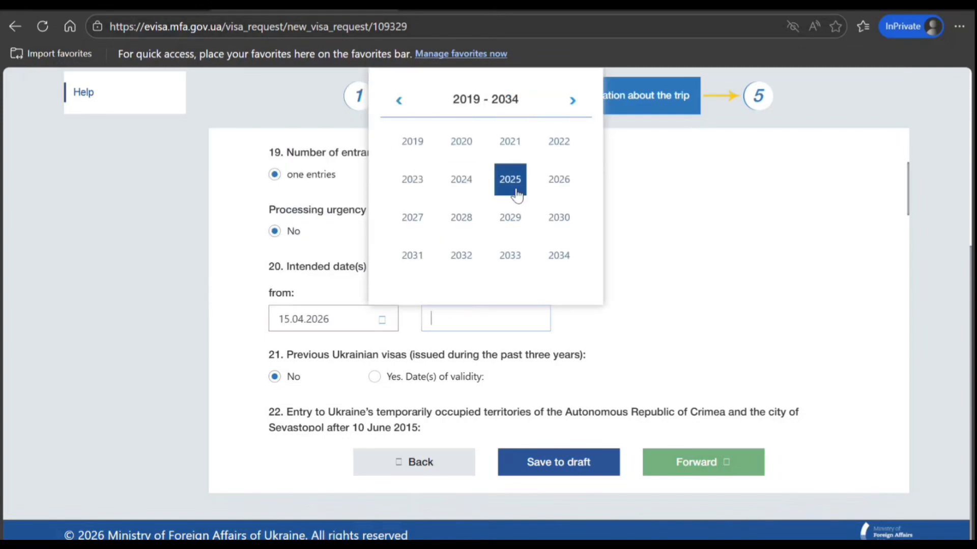
{"action": "left_click", "coordinate": [558, 178]}
{"action": "left_click", "coordinate": [430, 192]}
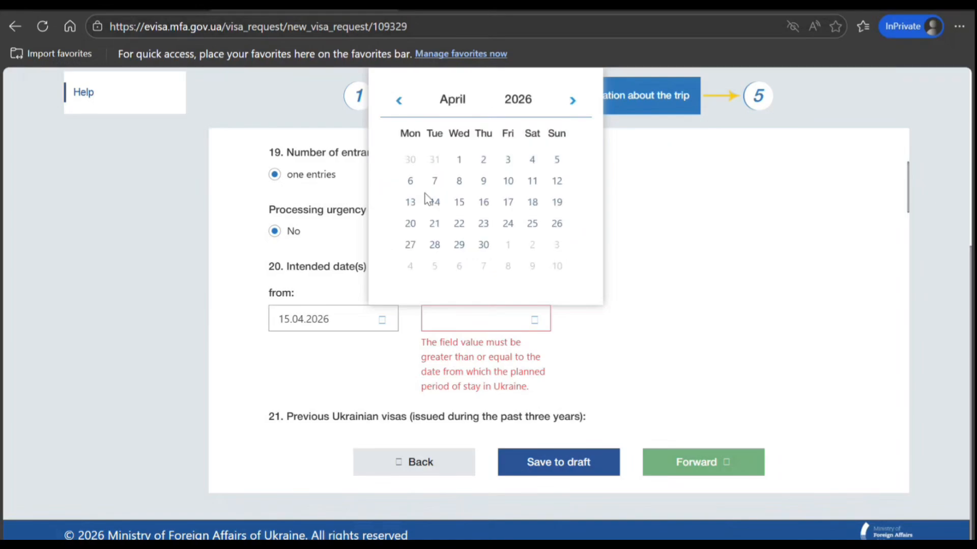
{"action": "left_click", "coordinate": [483, 246]}
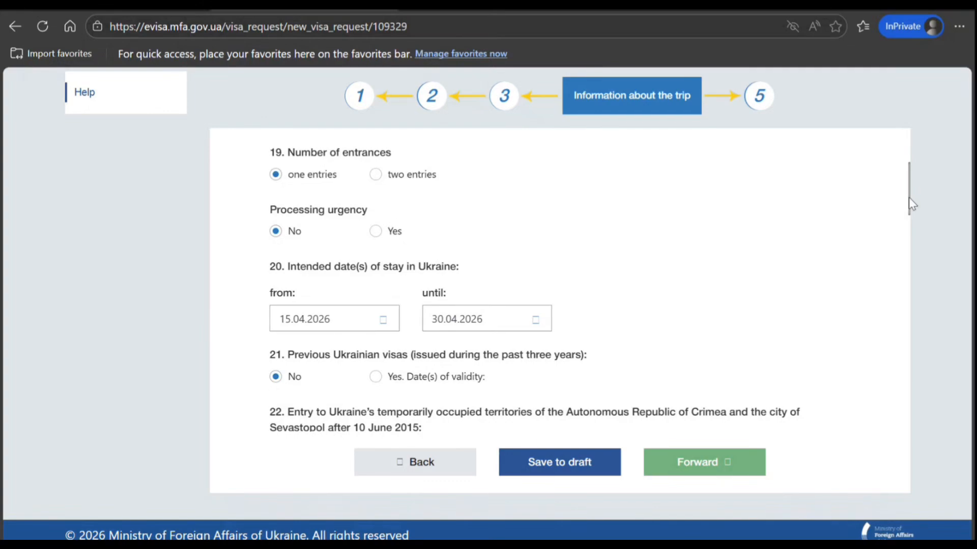
Set the type of person in Ukraine who invited the applicant to Not applicable
{"action": "left_click_drag", "start_coordinate": [910, 203], "coordinate": [910, 230]}
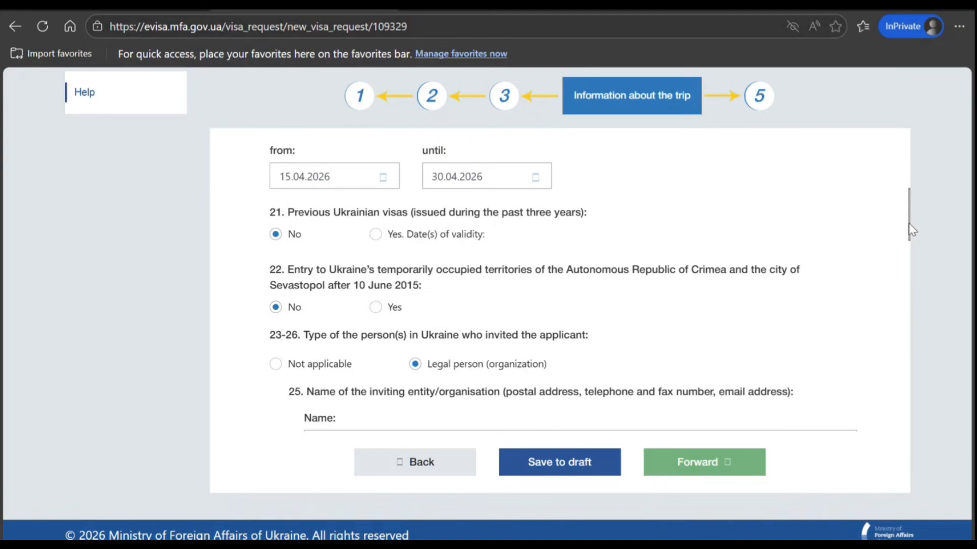
{"action": "left_click_drag", "start_coordinate": [910, 229], "coordinate": [911, 242]}
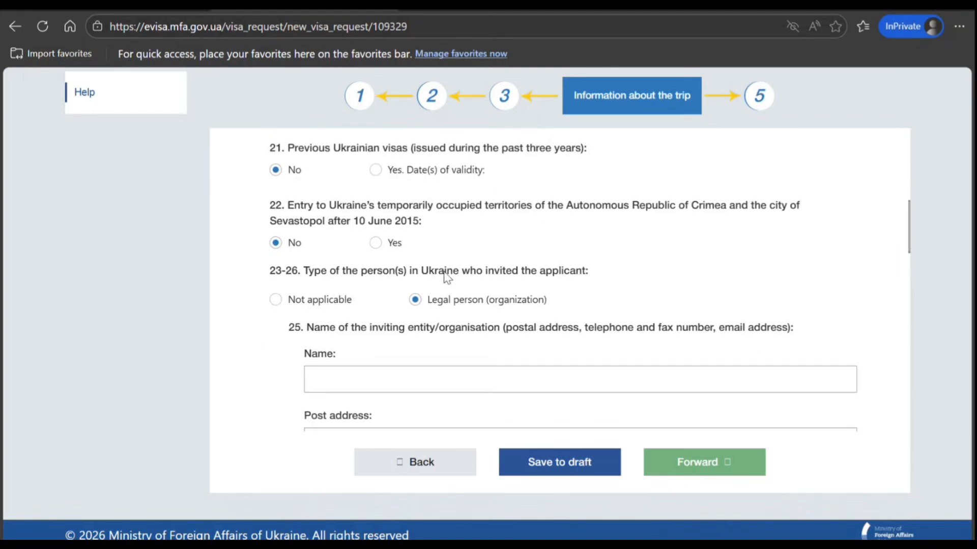
{"action": "left_click", "coordinate": [277, 300]}
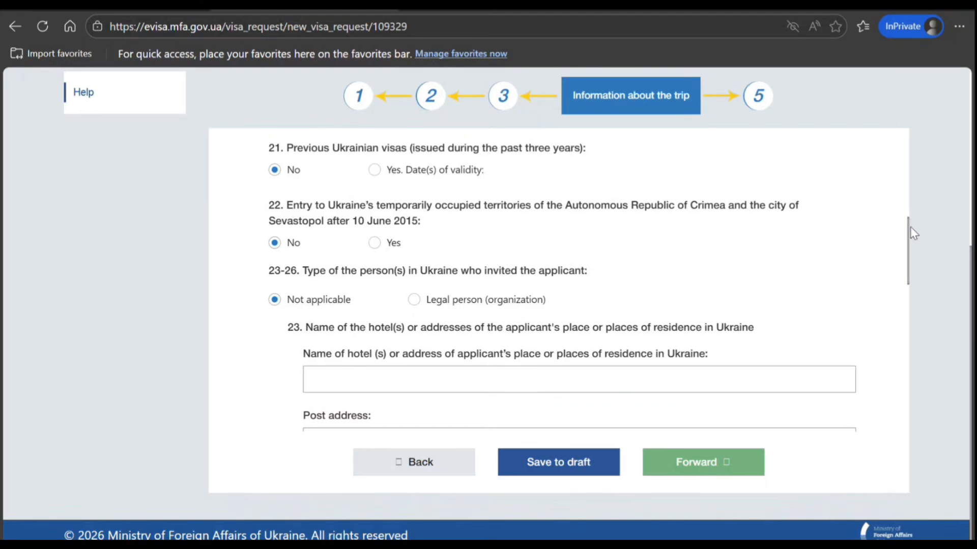
Enter TRETEB FDGDG as the hotel in Ukraine and fill in its postal address and telephone number
{"action": "left_click_drag", "start_coordinate": [913, 233], "coordinate": [913, 275]}
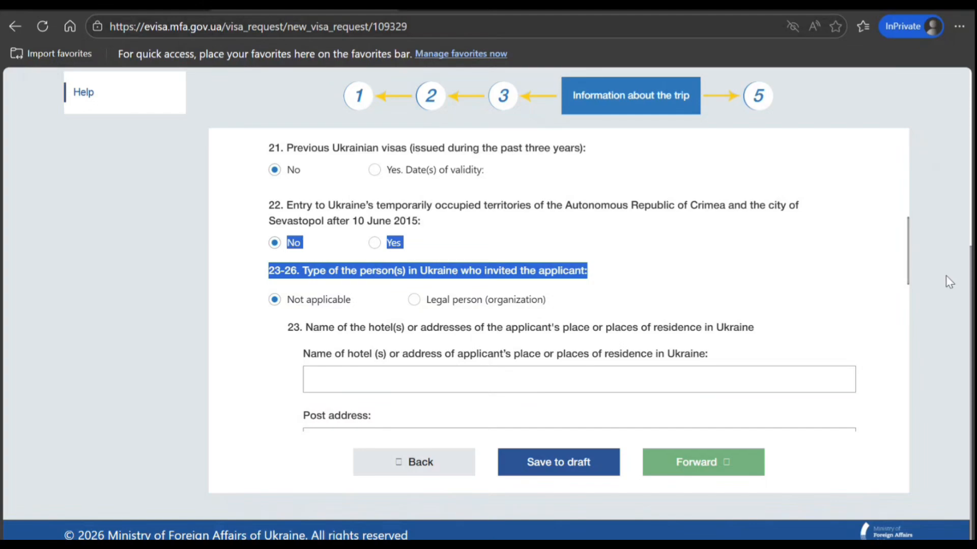
{"action": "scroll", "coordinate": [945, 275], "scroll_direction": "down", "scroll_amount": 1}
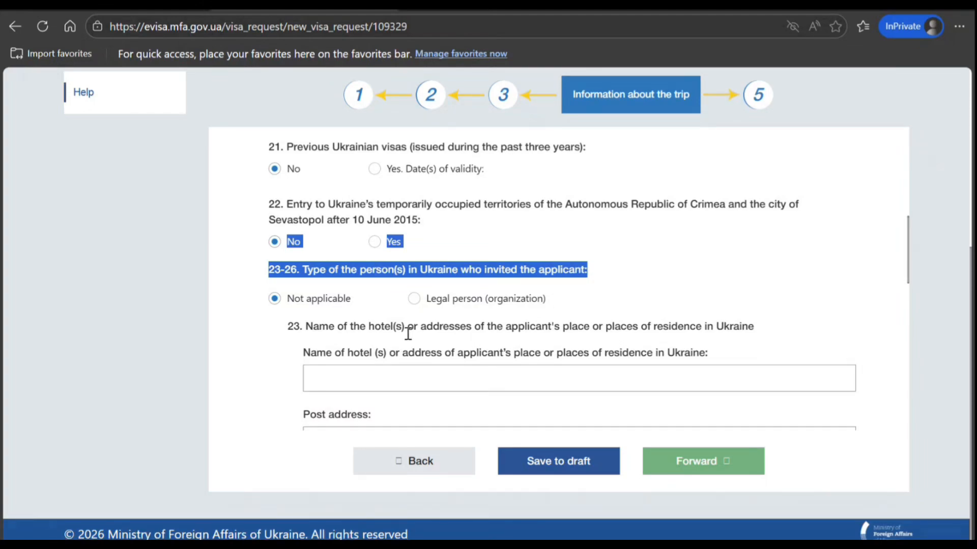
{"action": "left_click", "coordinate": [376, 377]}
{"action": "type", "text": "TRETEB FDGDG"}
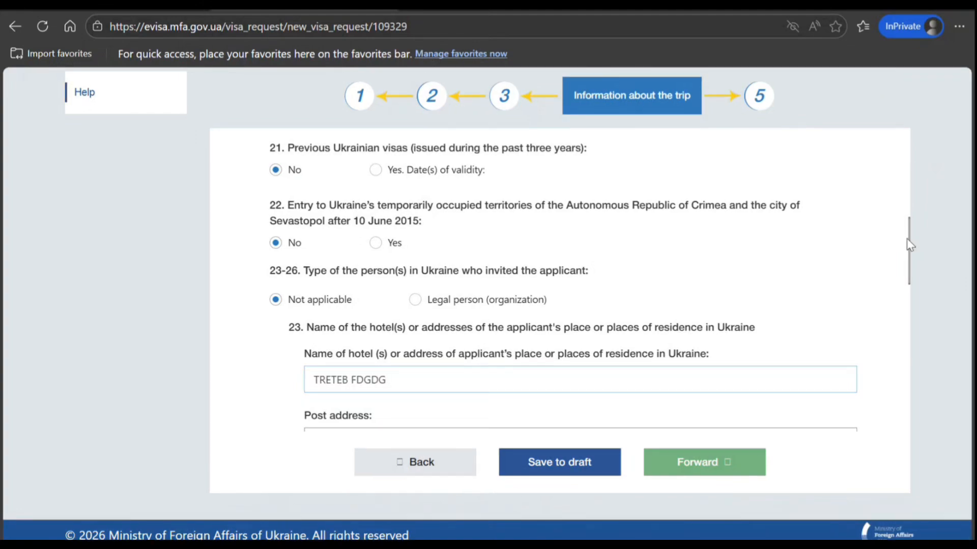
{"action": "left_click_drag", "start_coordinate": [910, 244], "coordinate": [910, 272]}
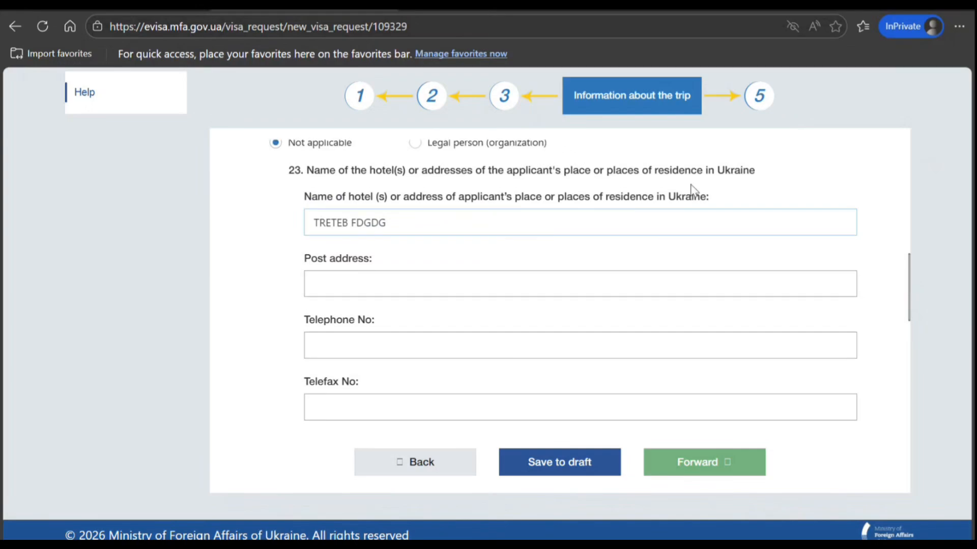
{"action": "left_click", "coordinate": [519, 289]}
{"action": "key", "text": "Tab"}
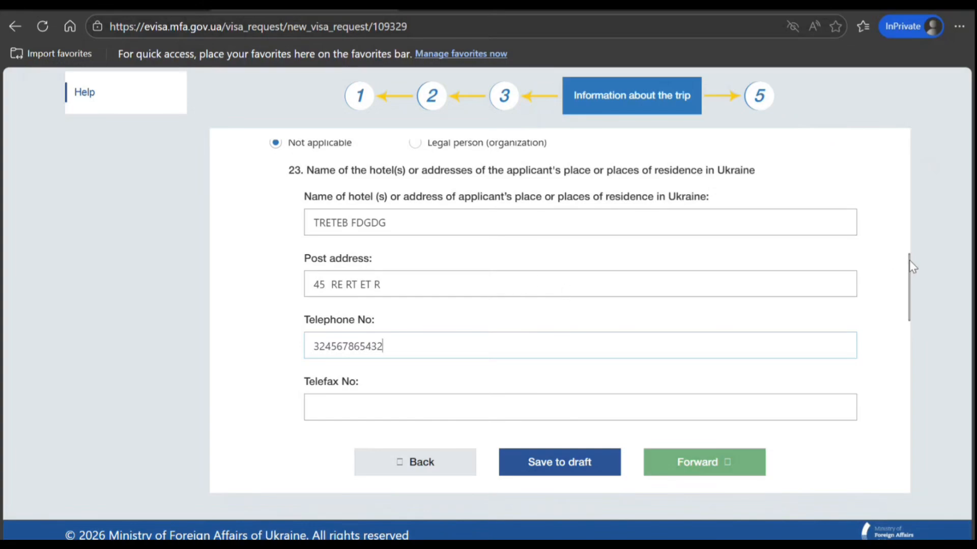
Declare the travel and stay expenses in Ukraine as covered by the applicant himself/herself
{"action": "left_click_drag", "start_coordinate": [910, 261], "coordinate": [911, 325]}
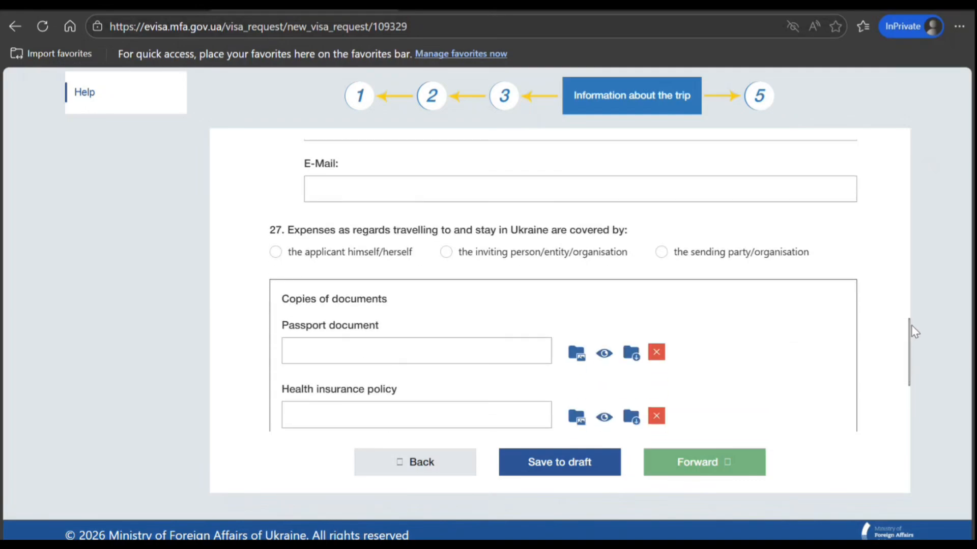
{"action": "left_click", "coordinate": [274, 253]}
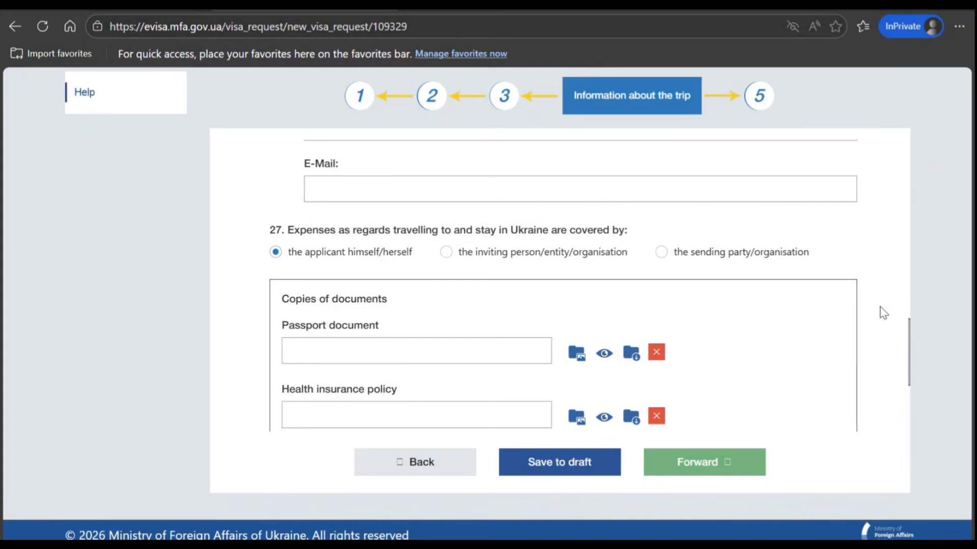
{"action": "left_click_drag", "start_coordinate": [910, 336], "coordinate": [857, 127]}
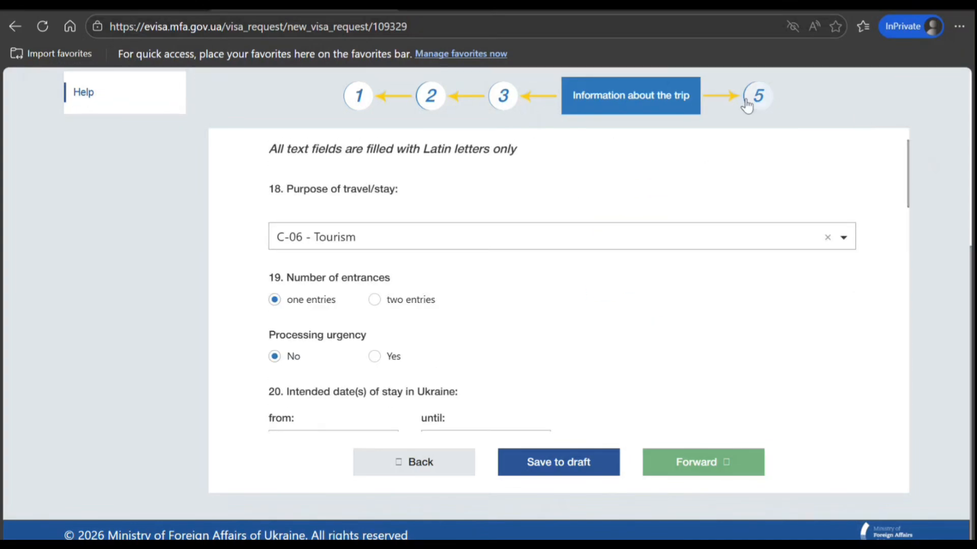